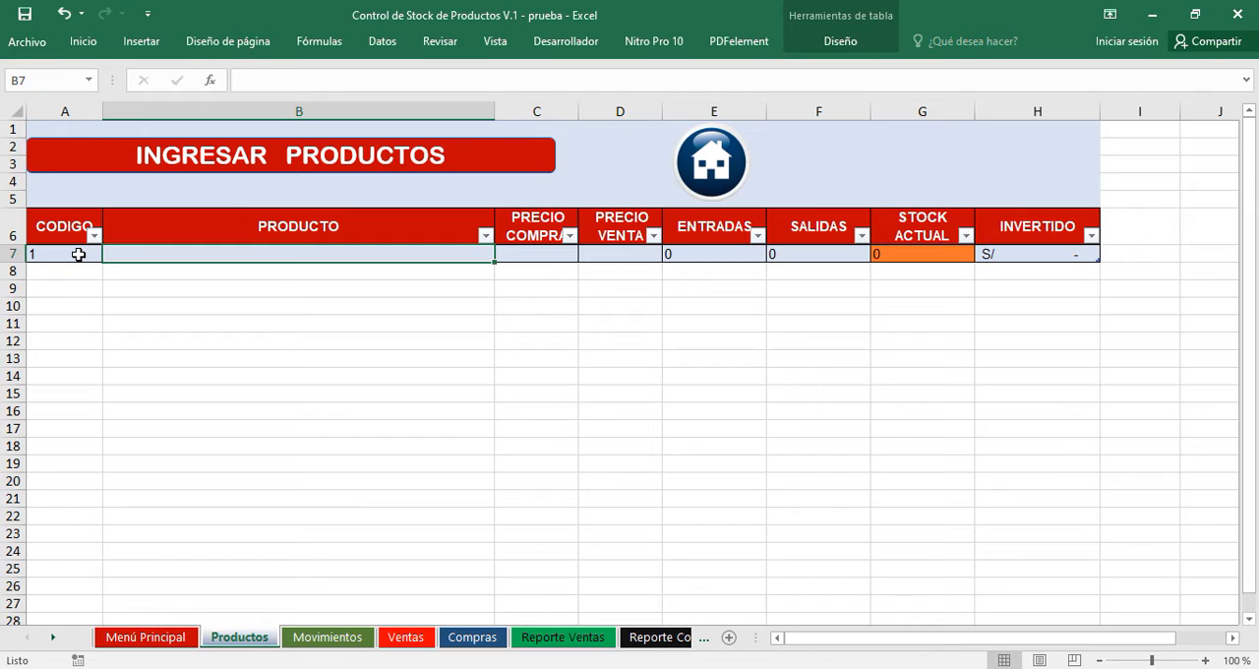
Enter MONITORES as product 1 in the product table, with purchase price 500 and sale price 550.
text(MONITORES)
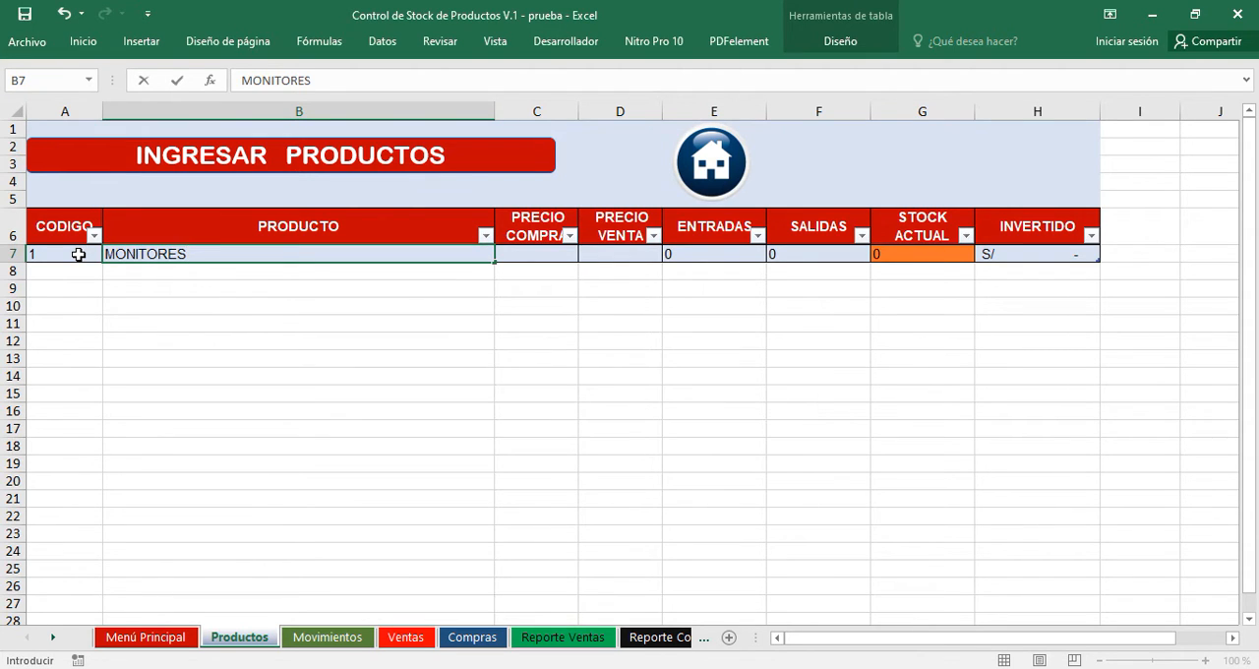
key(Tab)
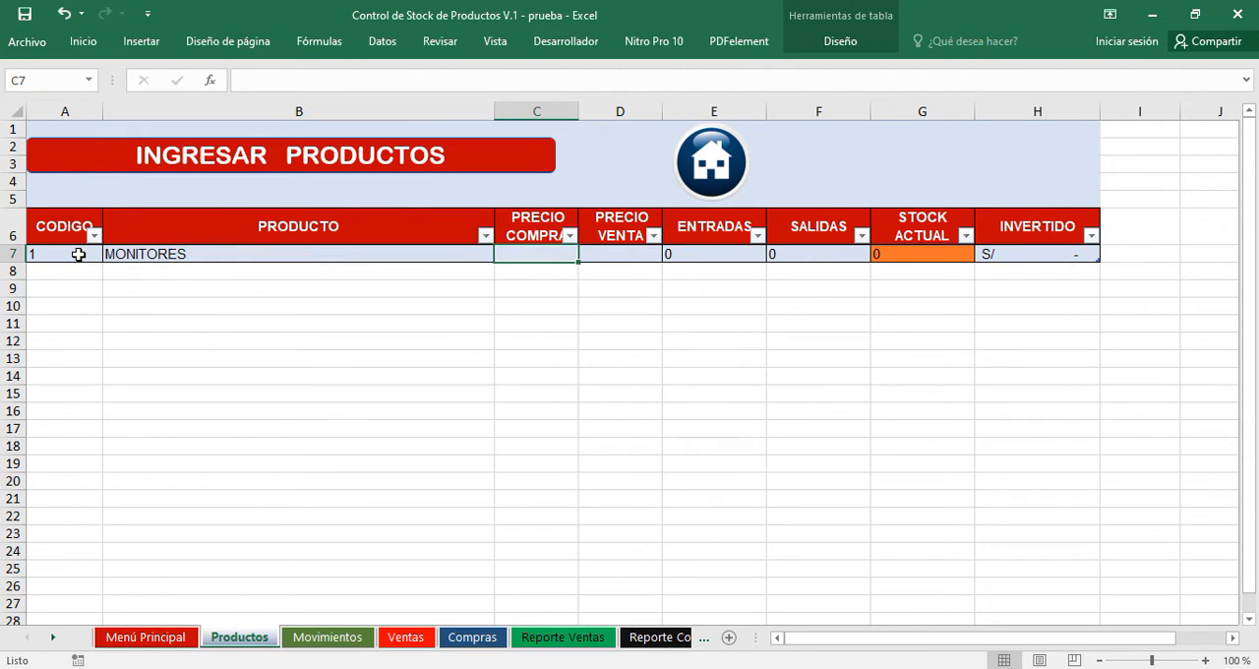
text(500)
key(Tab)
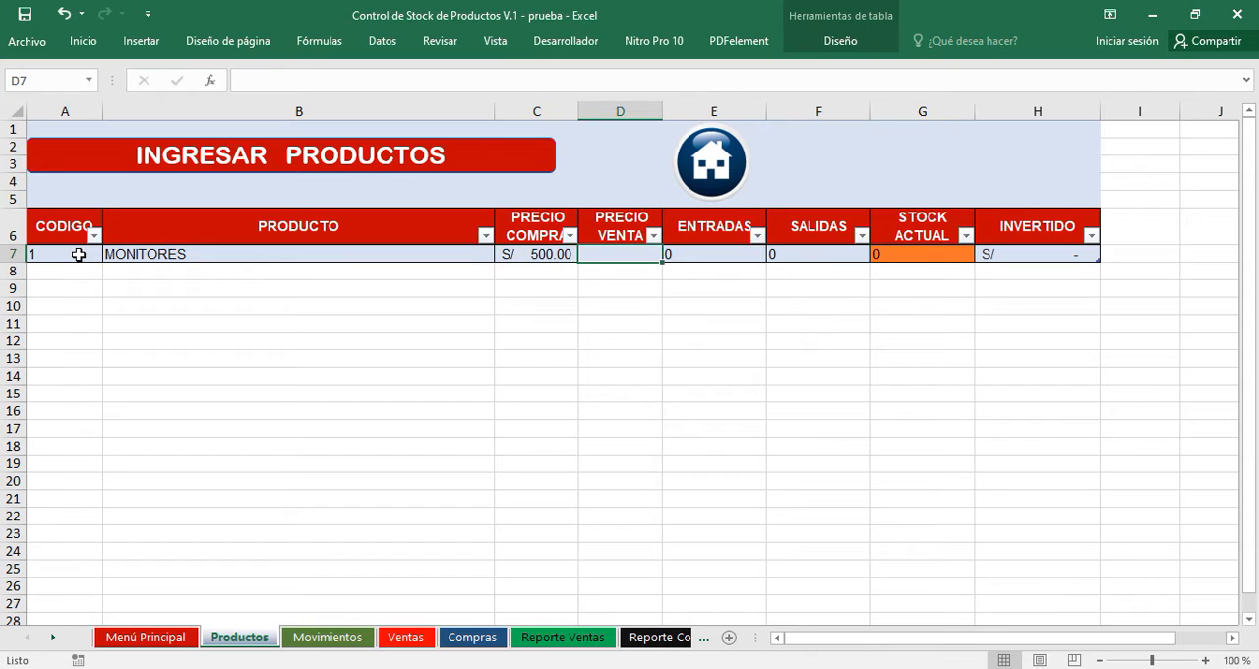
text(550)
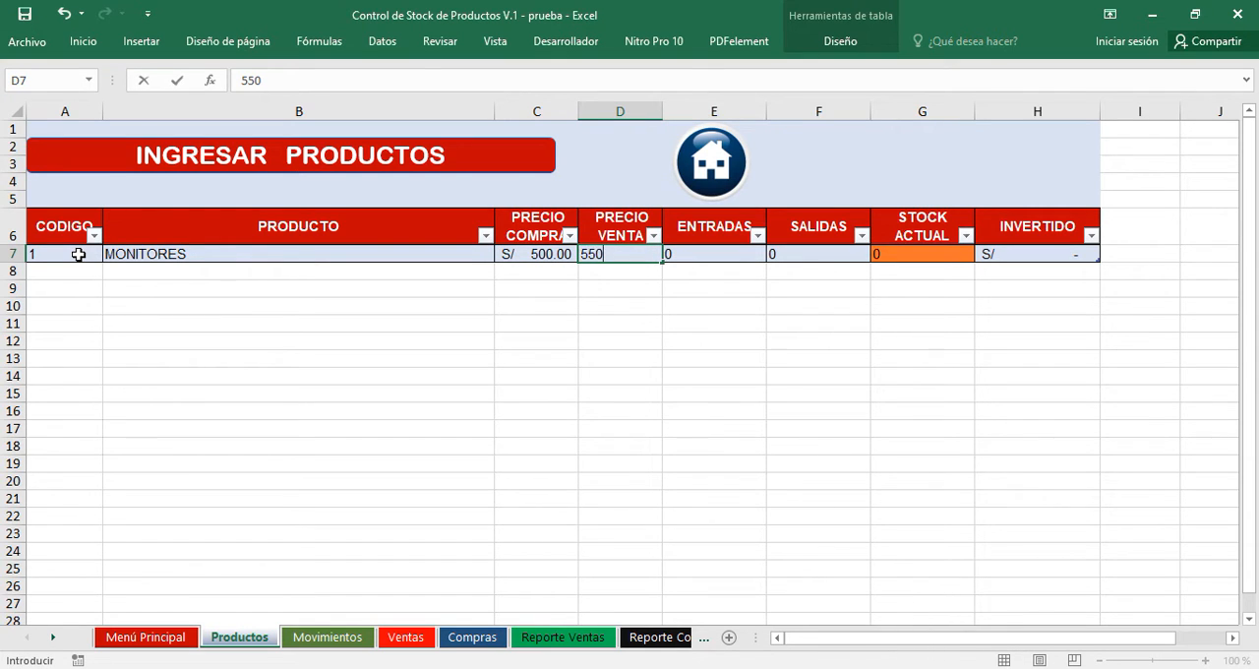
key(Tab)
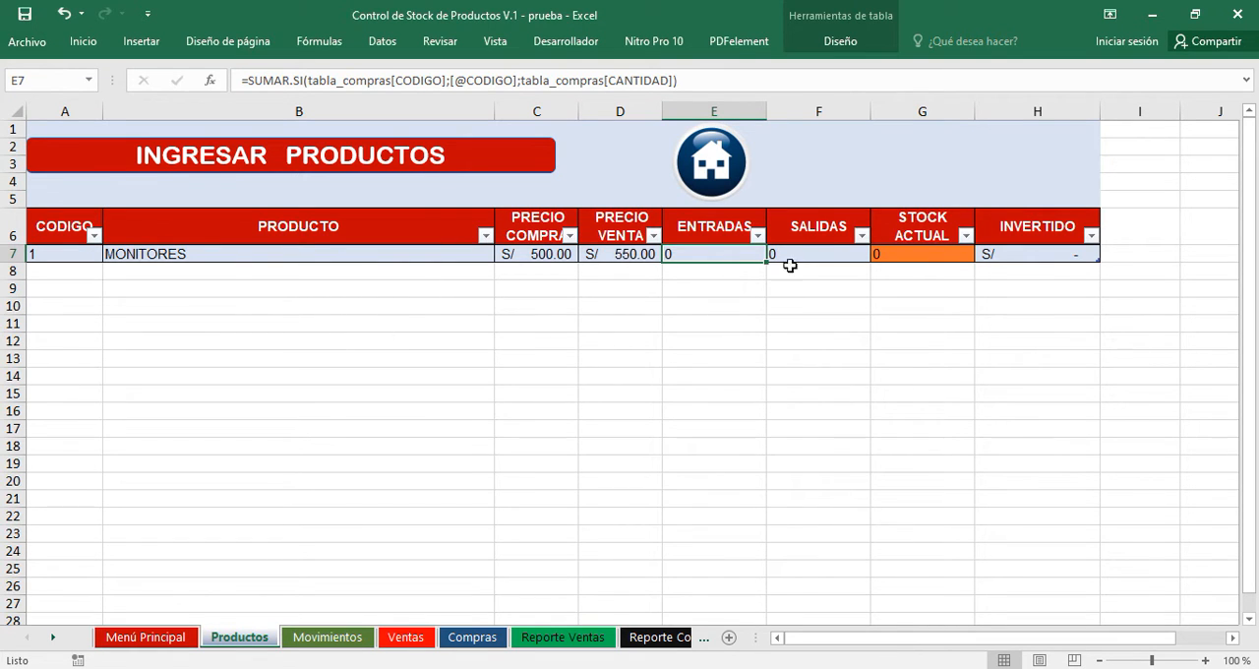
Look up MONITORES with the product search on the Movimientos sheet and load it into the movement form.
click(334, 639)
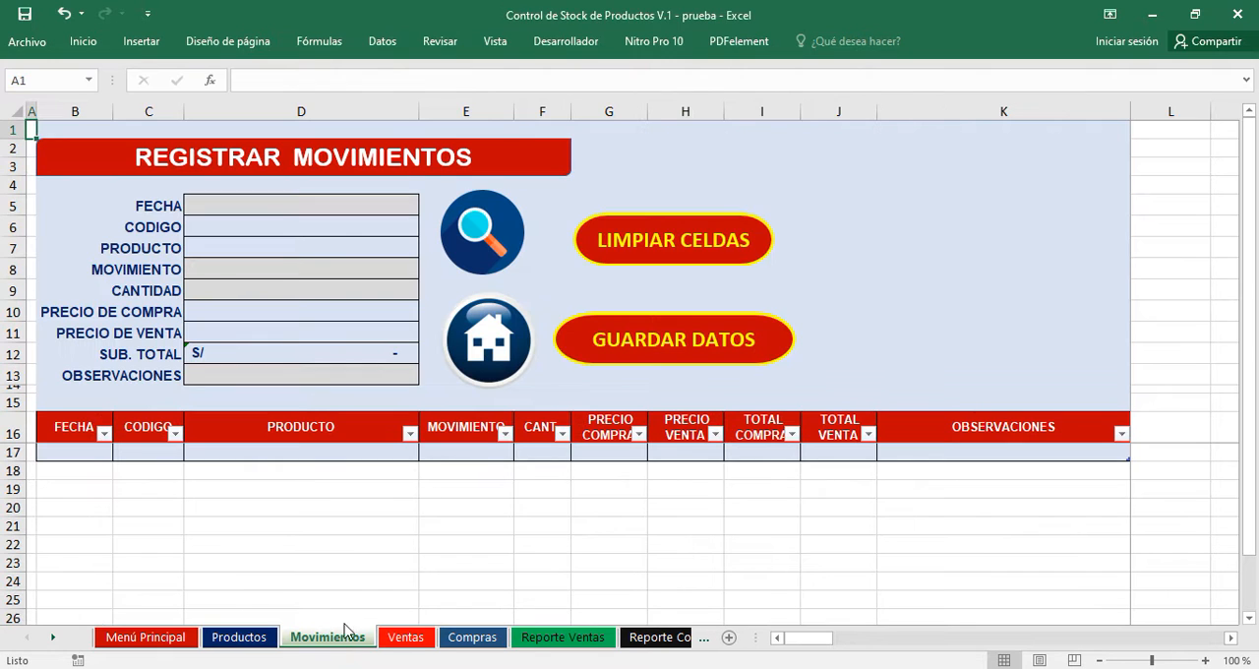
click(483, 236)
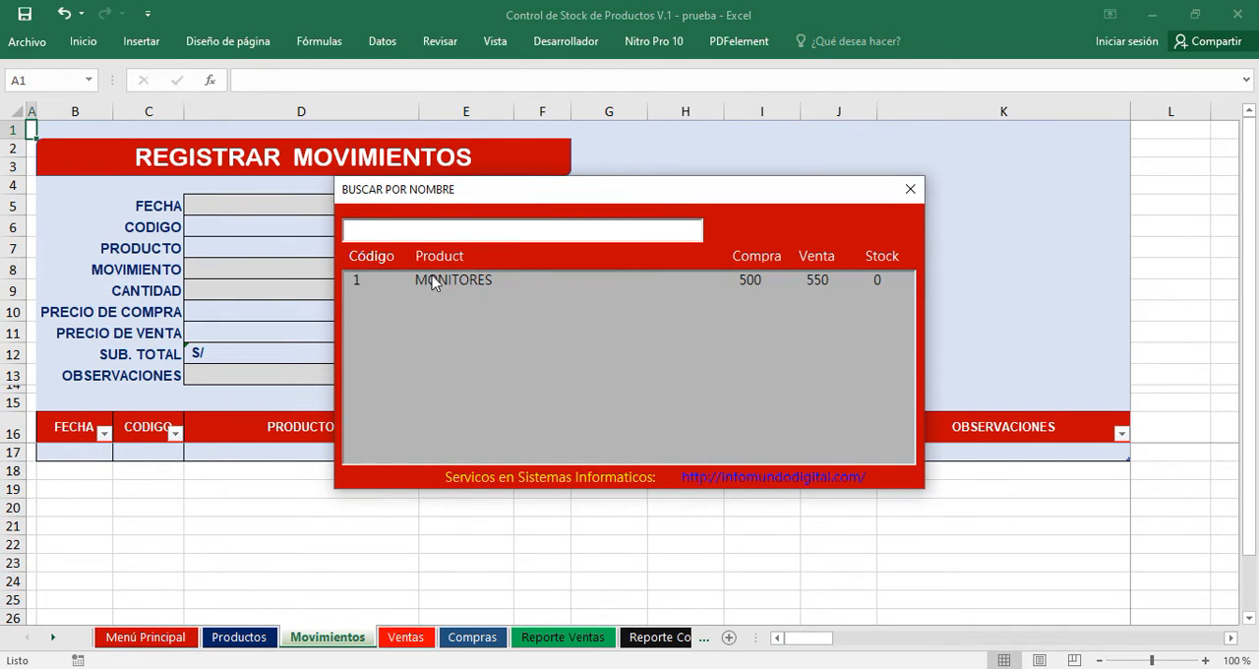
click(476, 286)
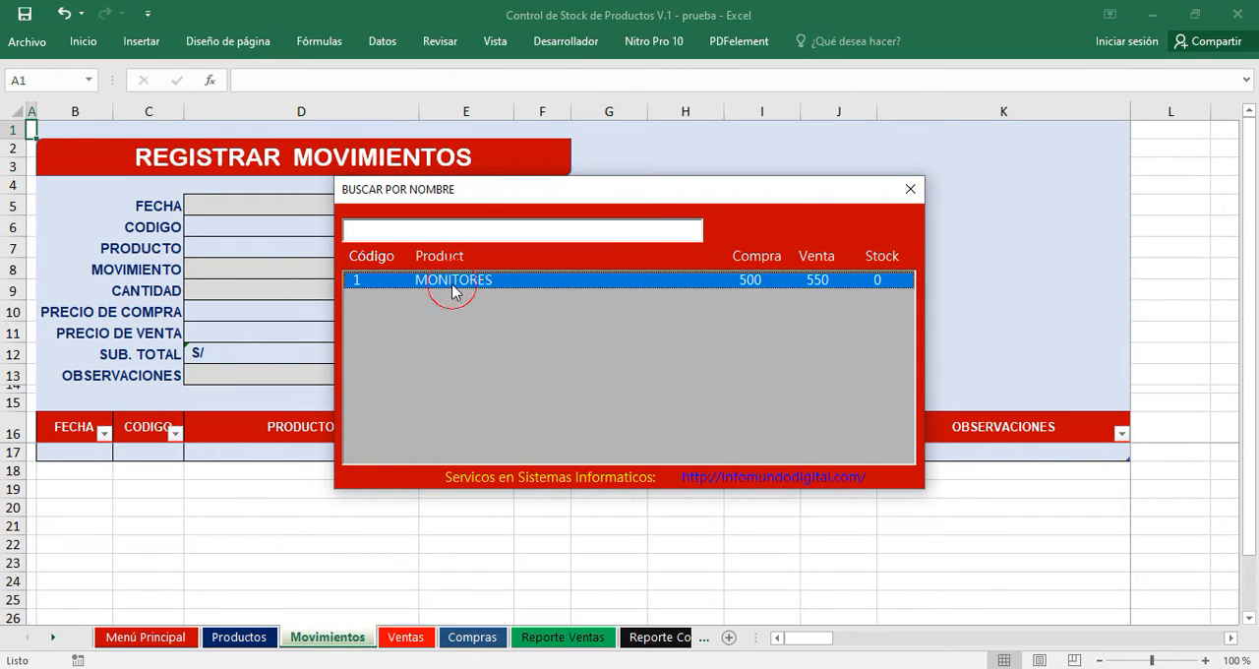
double_click(454, 284)
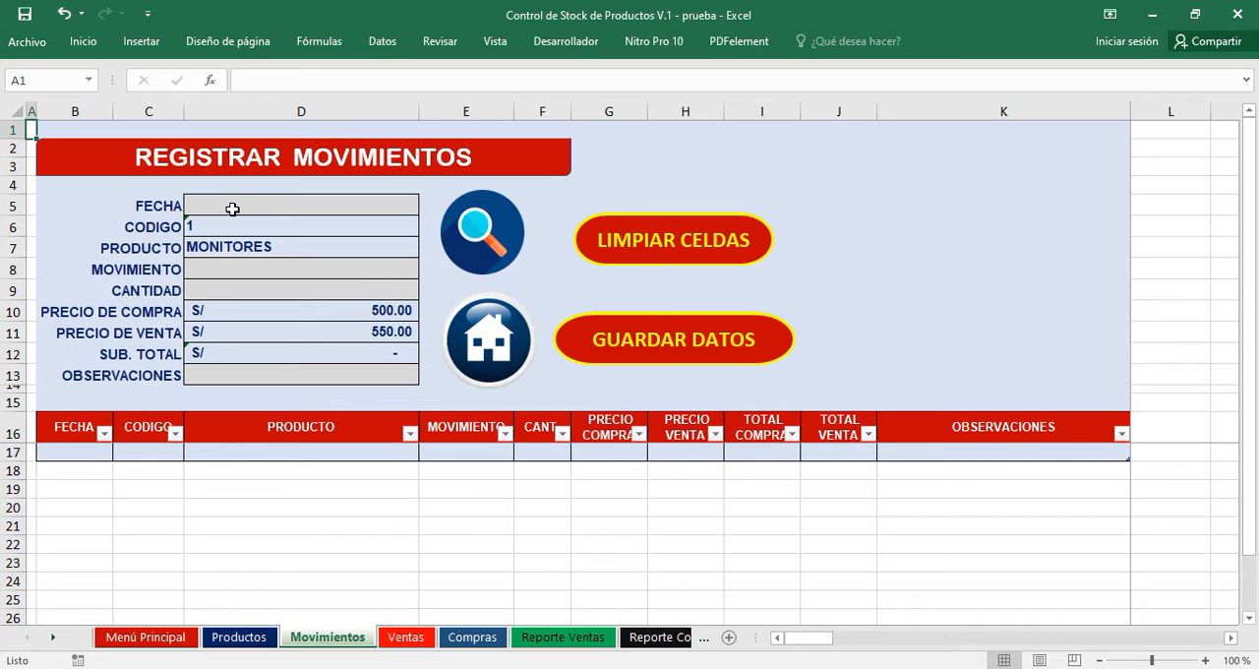
Enter 1 JUNIO as the date of the MONITORES movement.
click(232, 207)
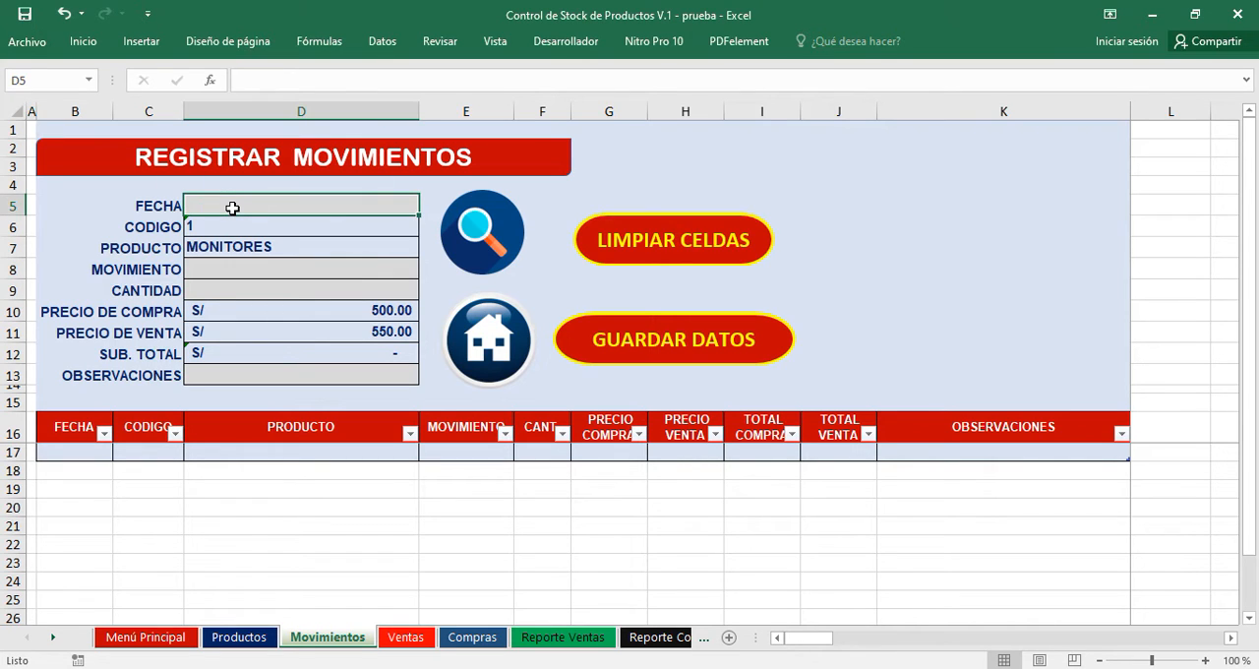
text(1 JUNIO)
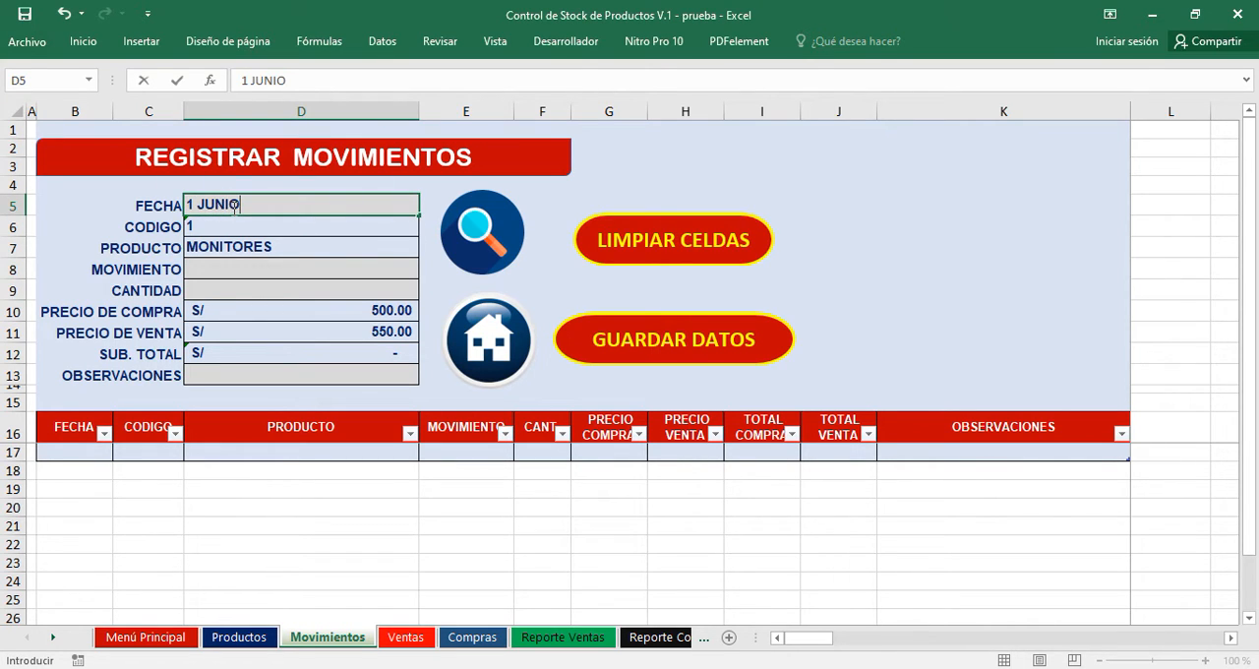
key(Return)
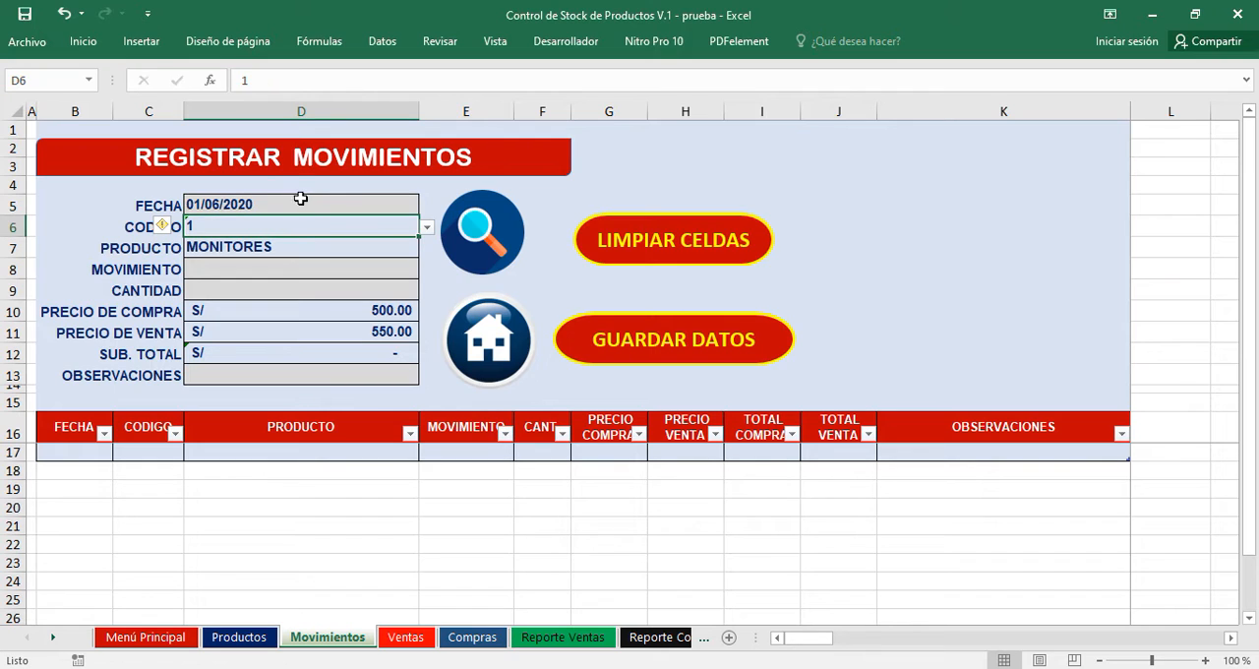
Set the MONITORES movement type to COMPRA and its quantity to 30.
click(216, 268)
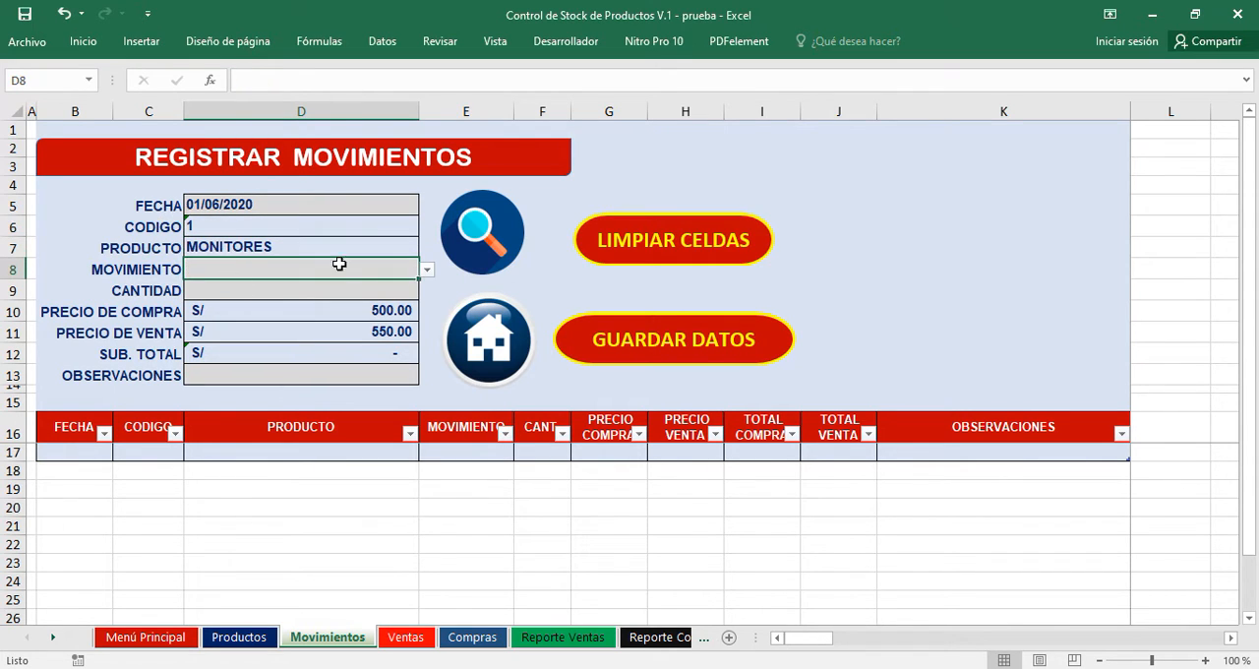
click(427, 272)
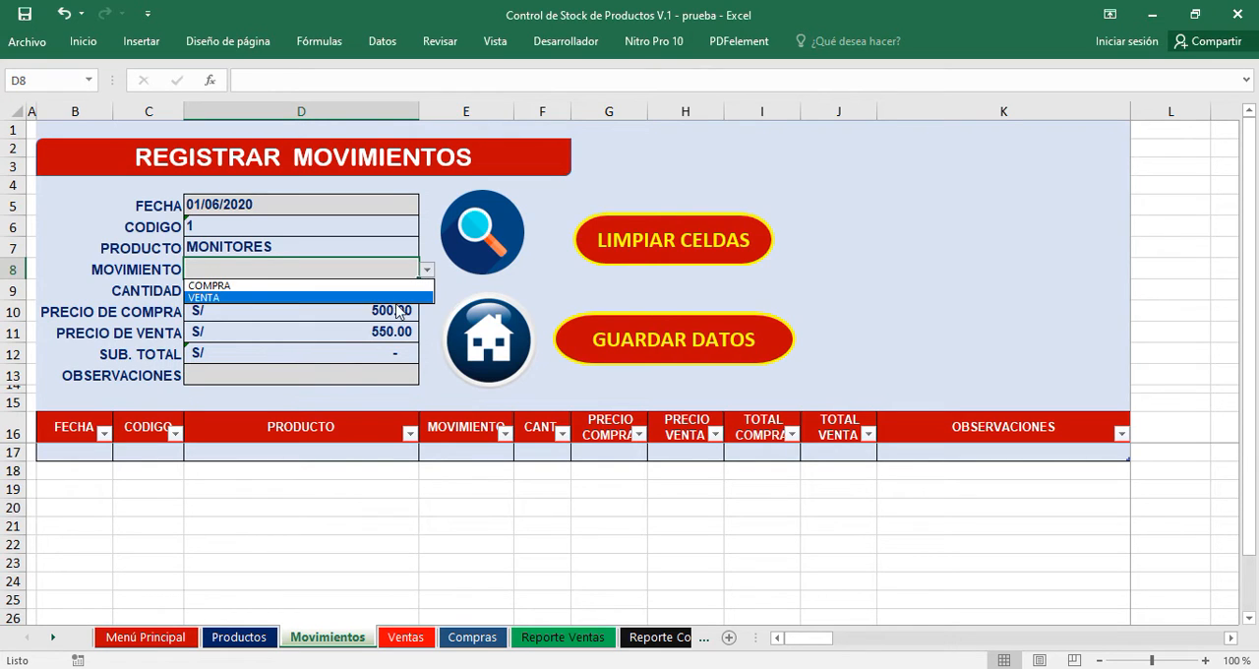
click(343, 286)
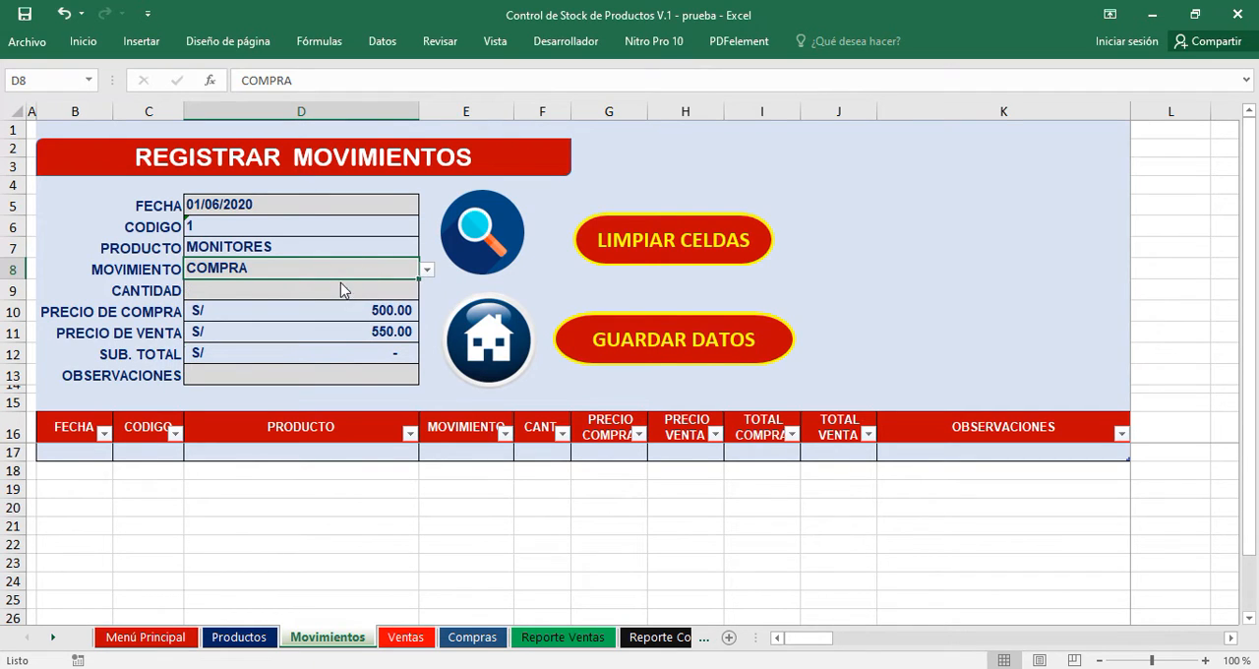
click(268, 292)
text(30)
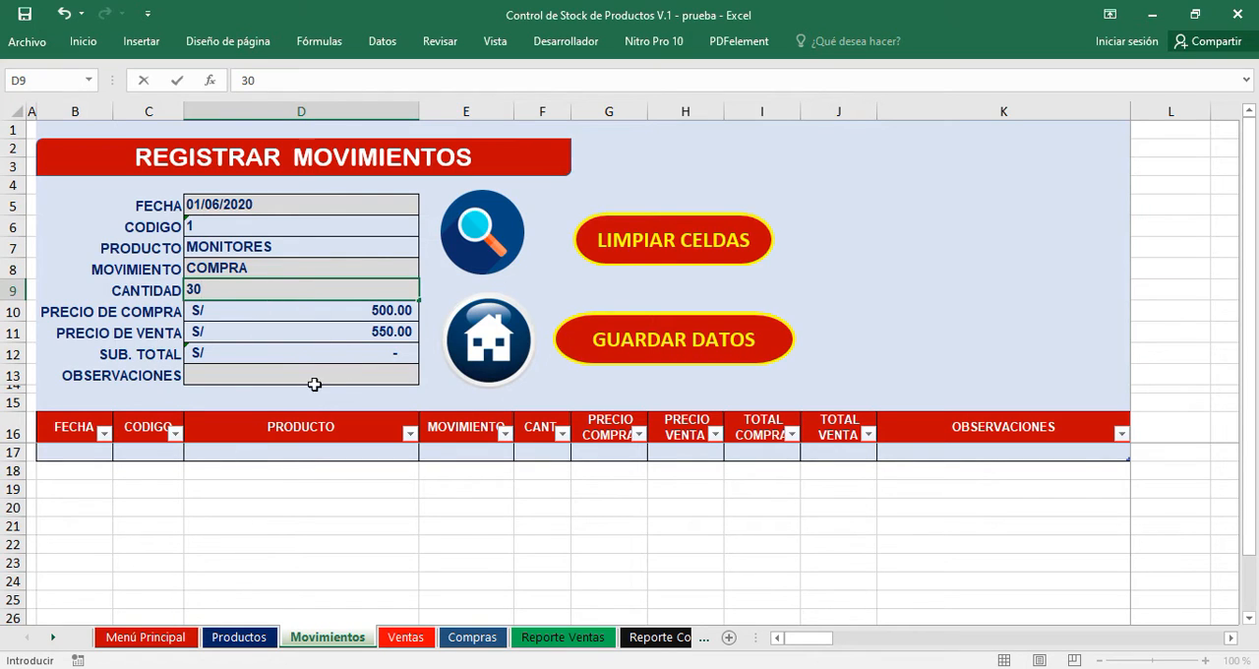
key(Return)
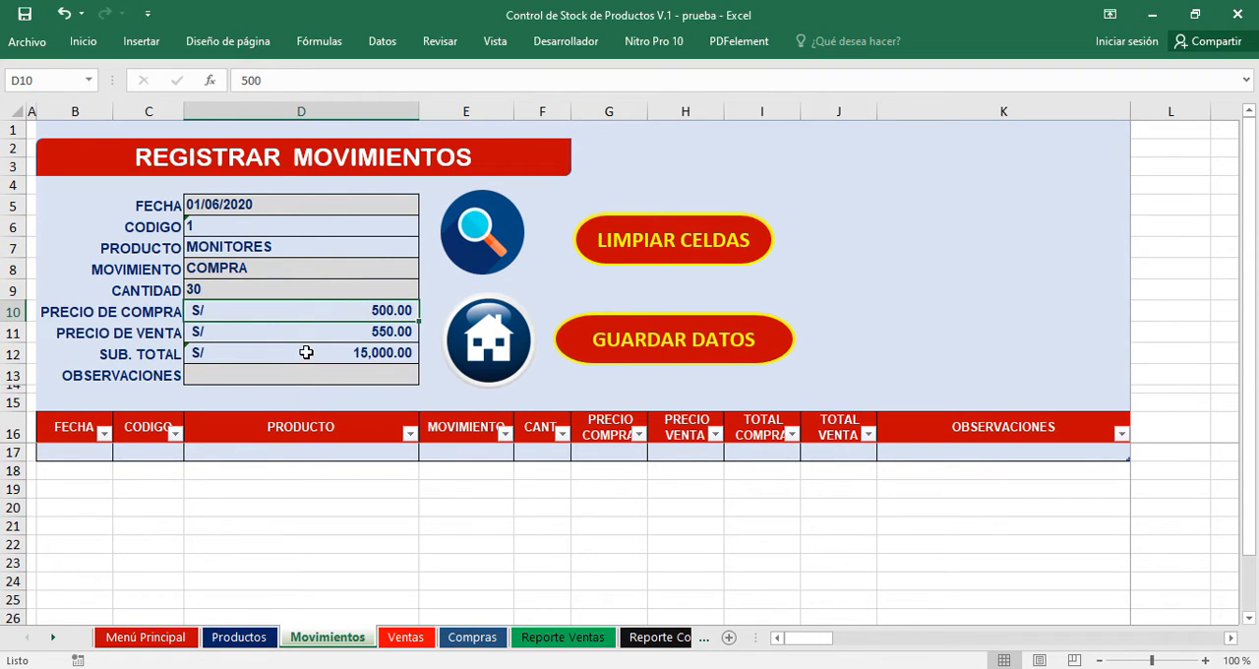
Enter NINGUNA as the observation and save the MONITORES purchase to the movements table.
click(335, 379)
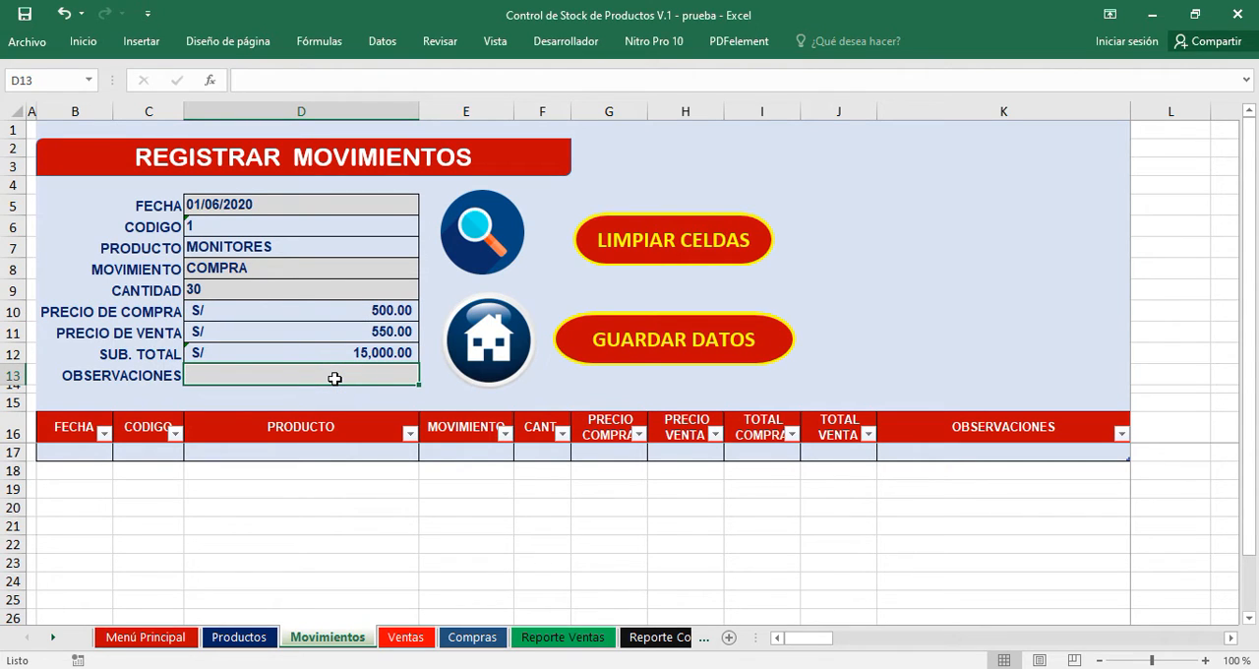
text(NINGUNA)
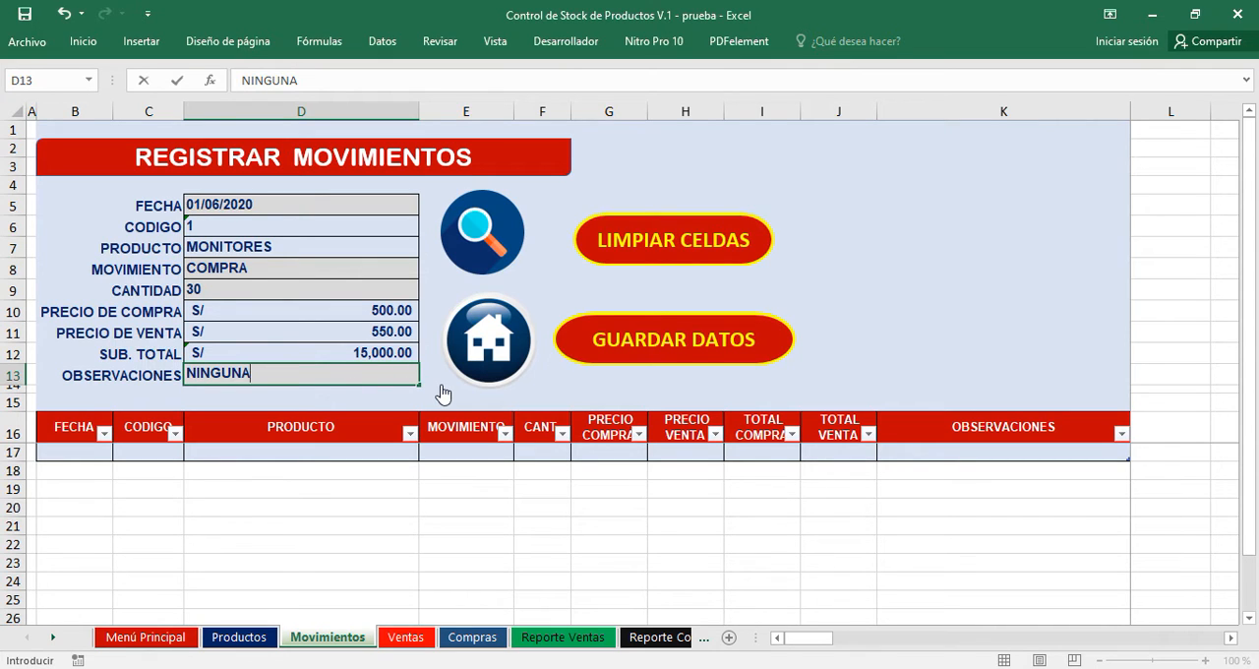
click(703, 347)
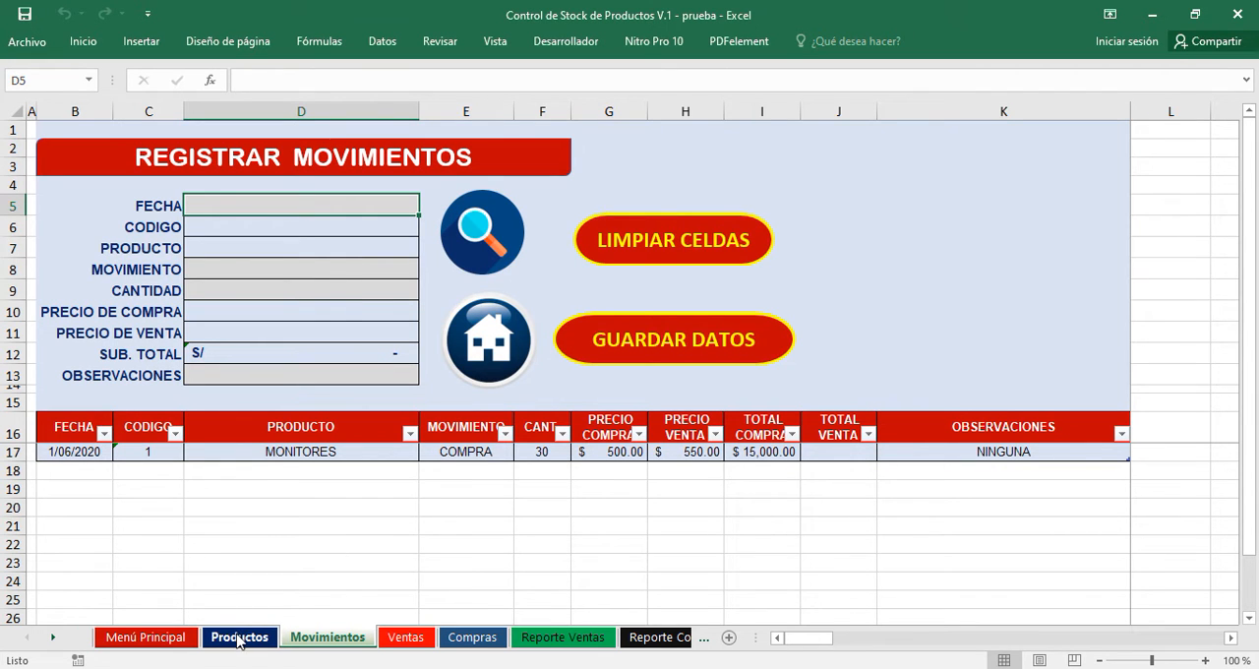
Return to the Productos sheet through the main menu and add a product row with code 2 and name CPU.
click(486, 346)
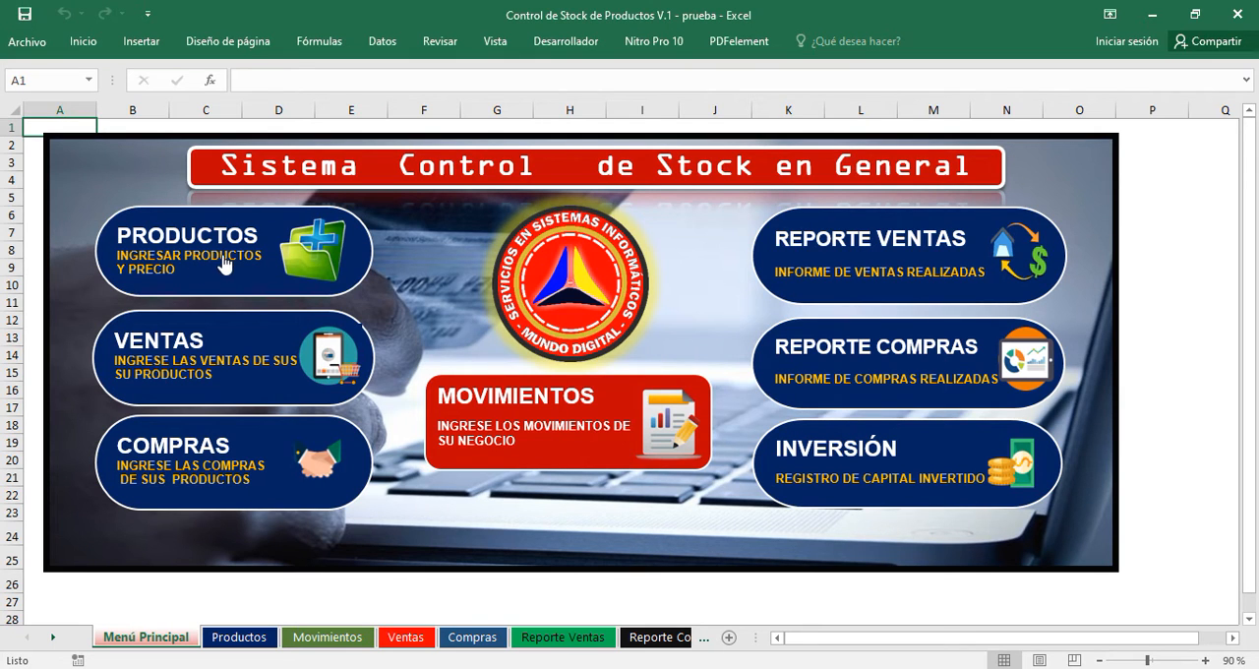
click(203, 282)
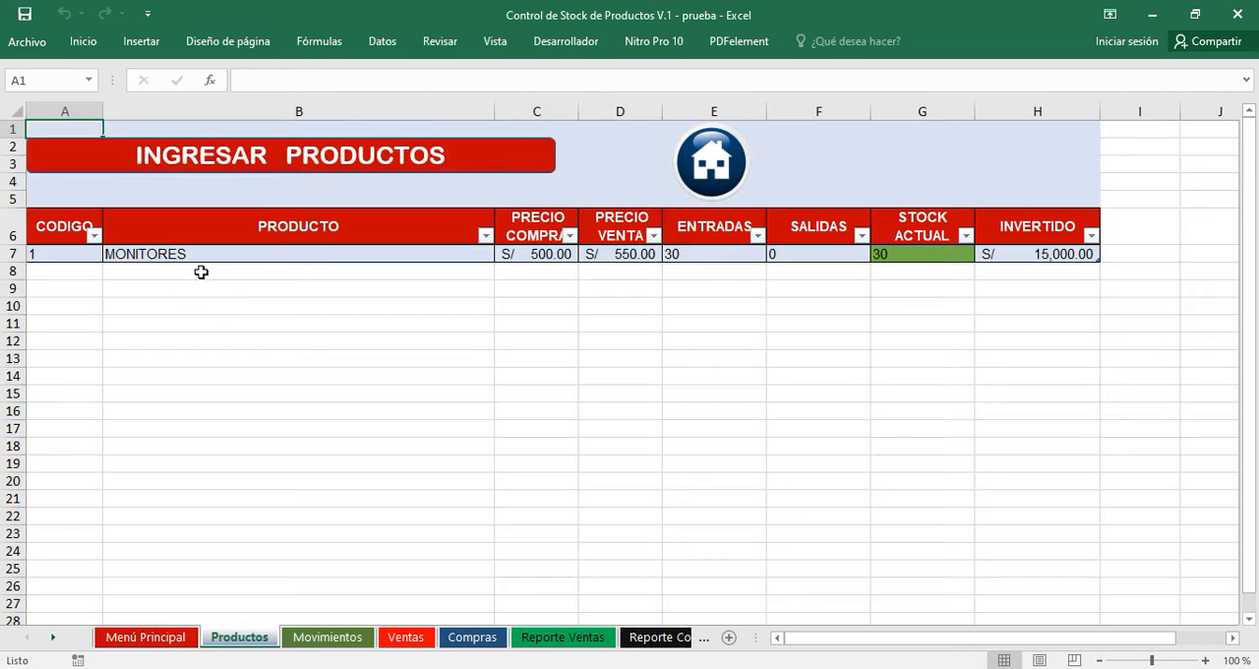
click(84, 280)
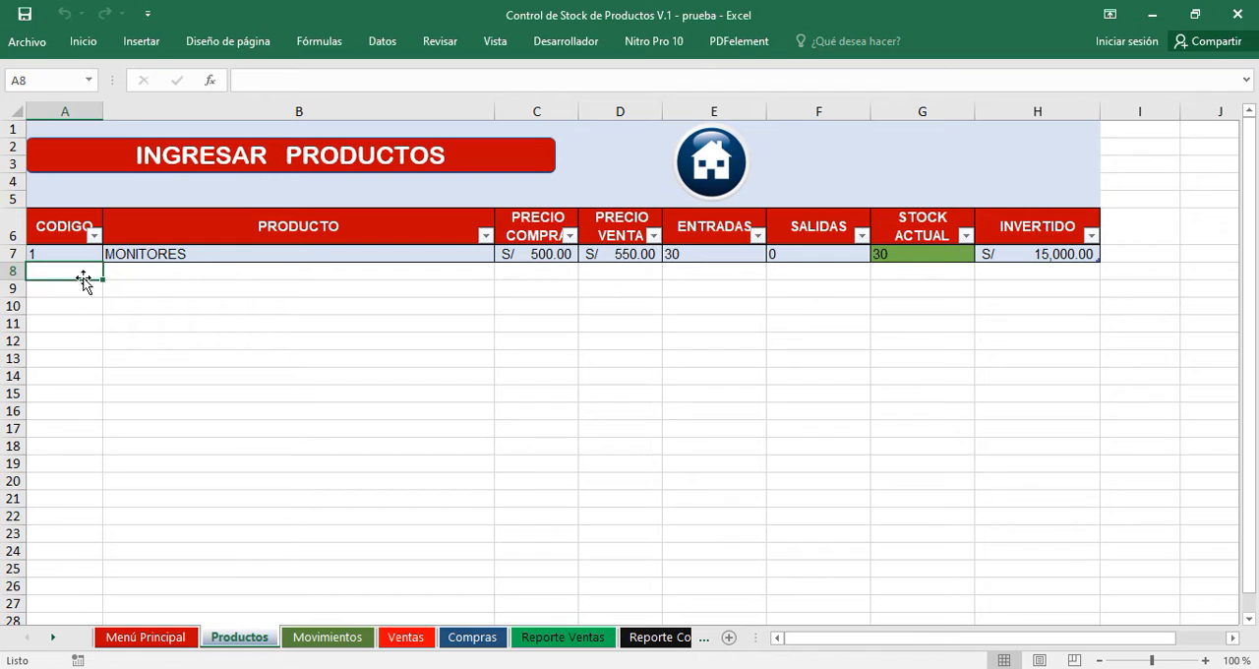
text(2)
key(Tab)
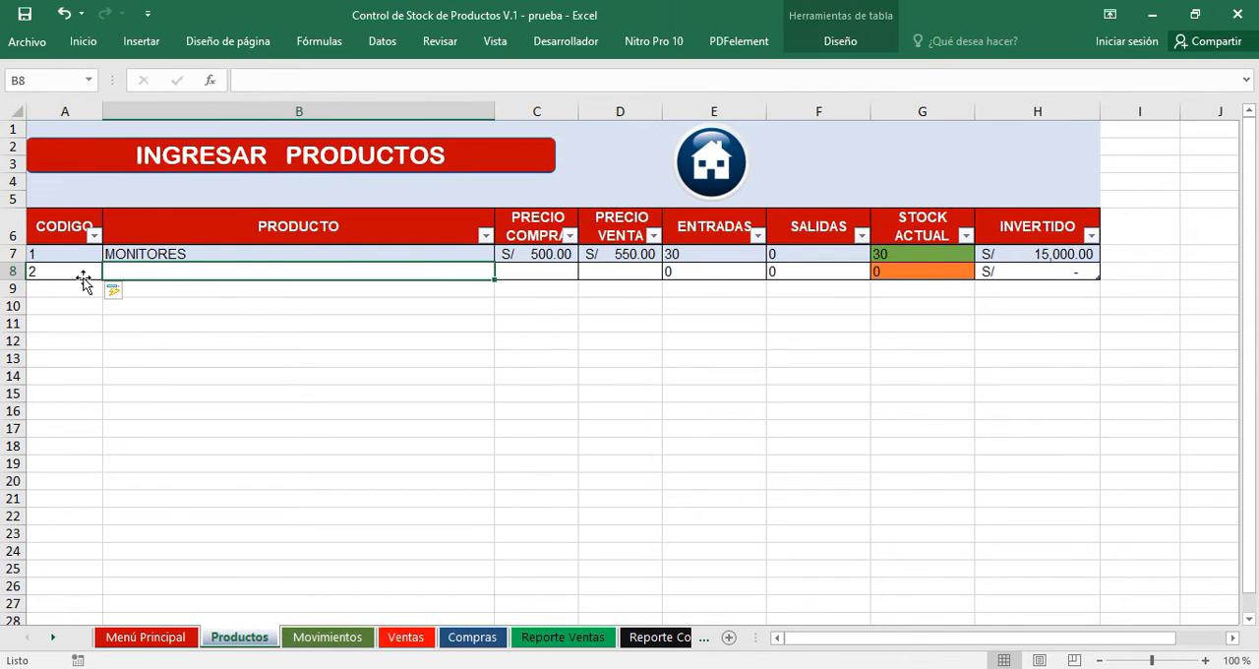
text(CP)
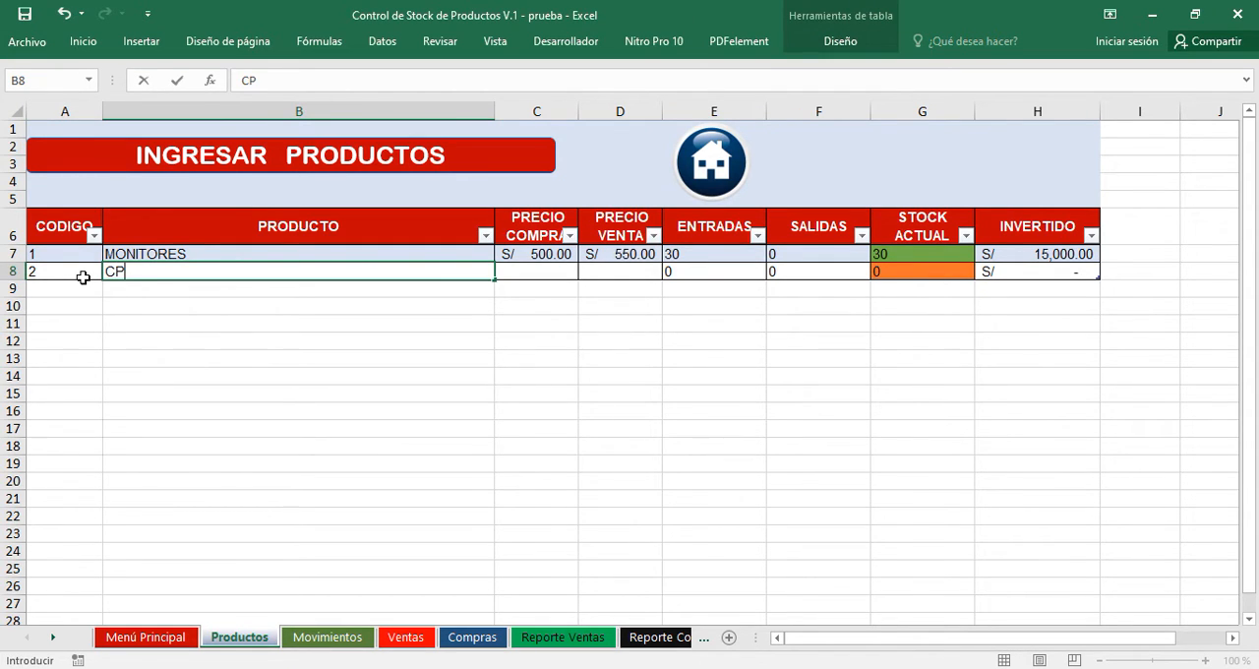
text(US)
key(BackSpace)
Set the CPU row's purchase price to 1000 and its sale price to 1300.
click(558, 273)
text(1,0)
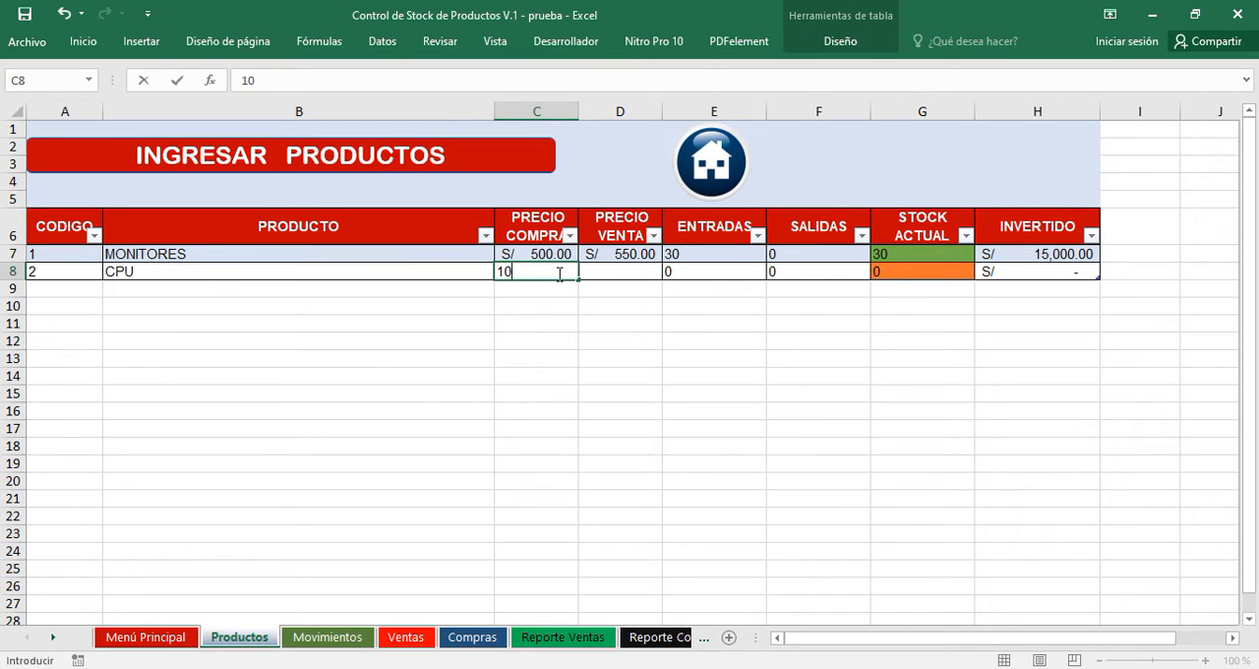
text(00)
key(Tab)
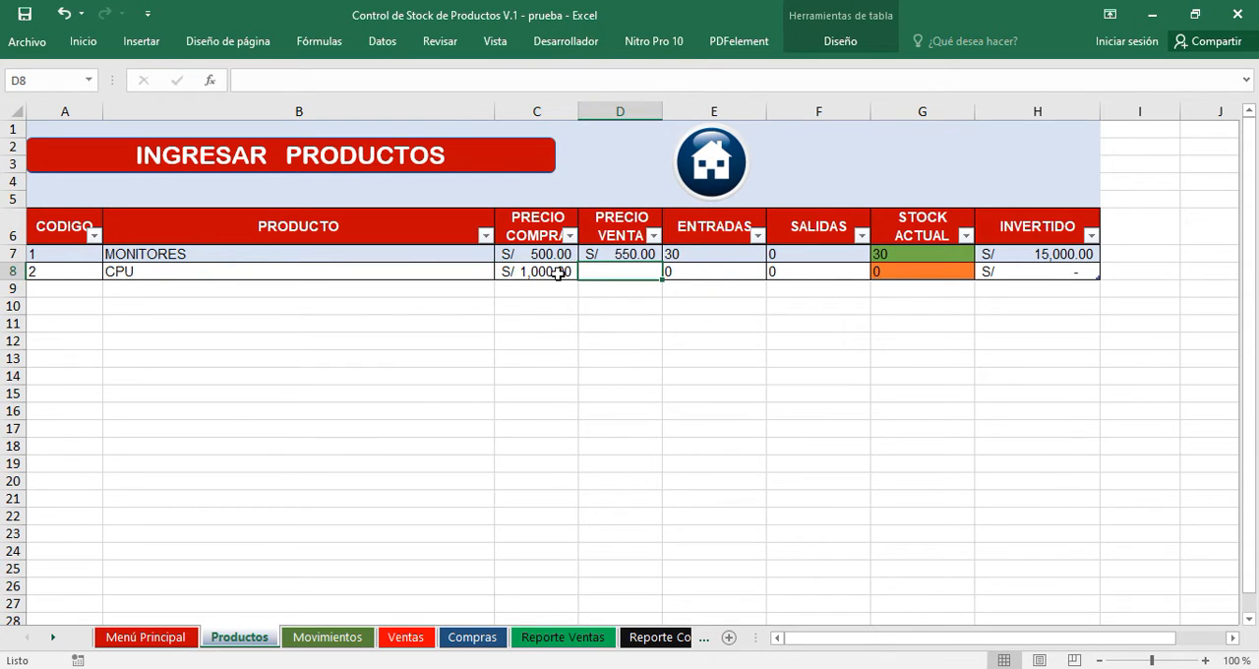
text(1300)
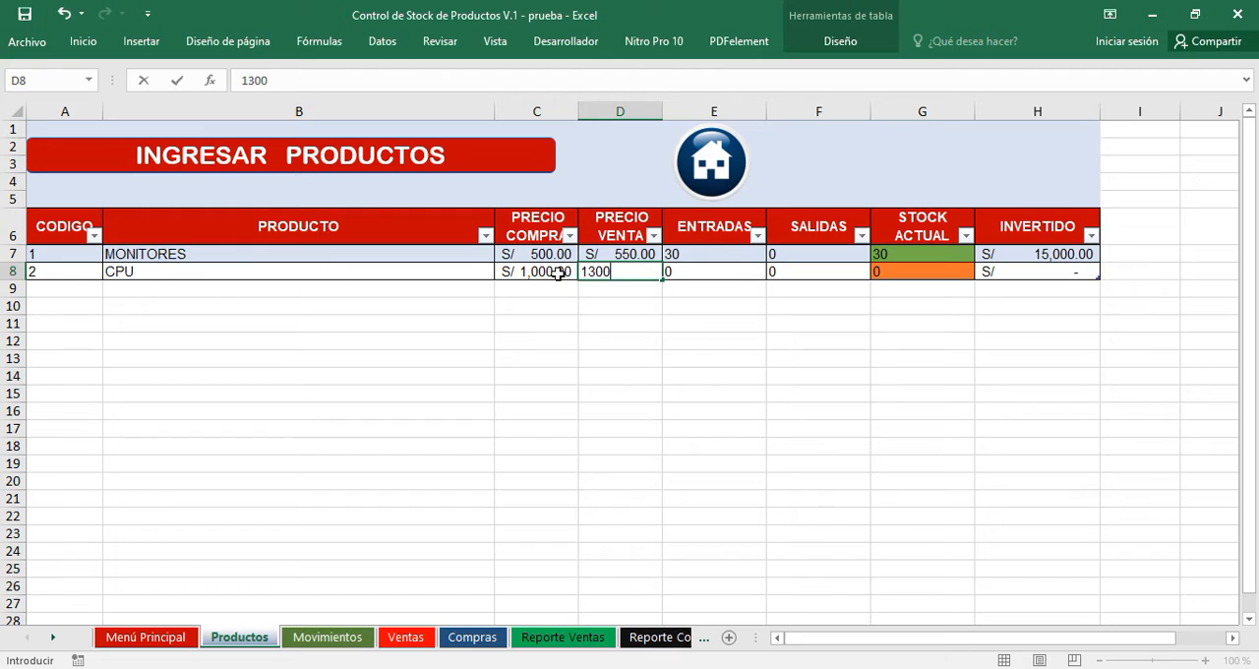
key(Tab)
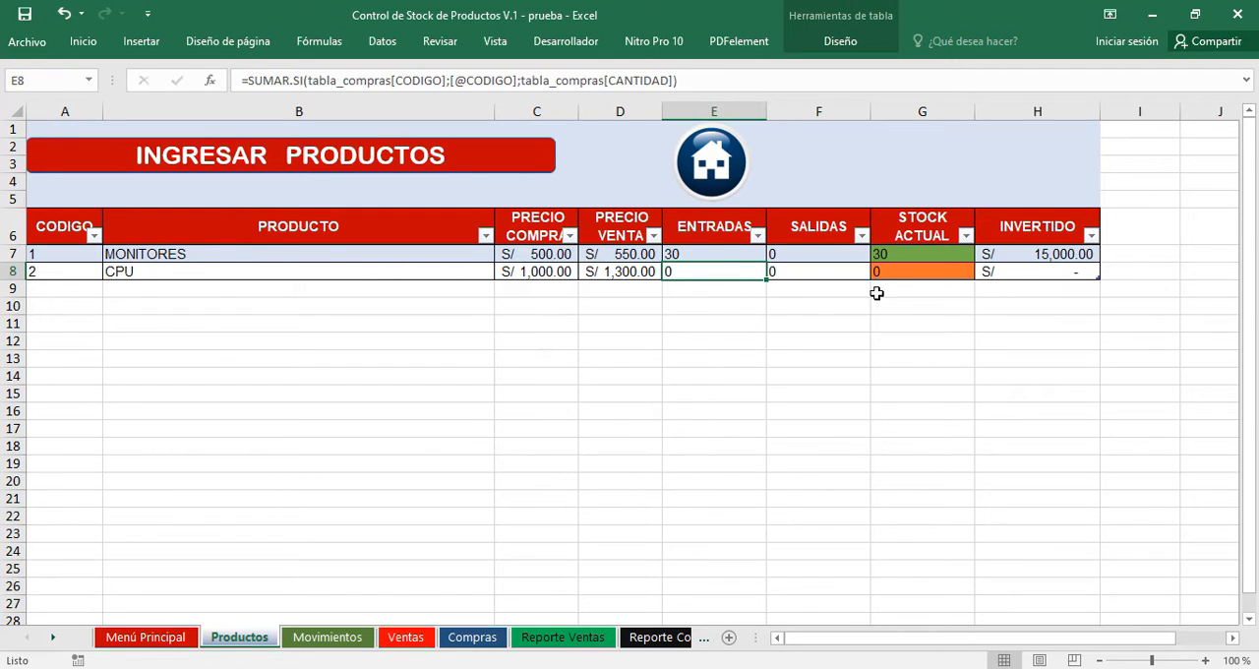
Look up CPU with the product search on the Movimientos sheet and load it into the movement form.
click(334, 637)
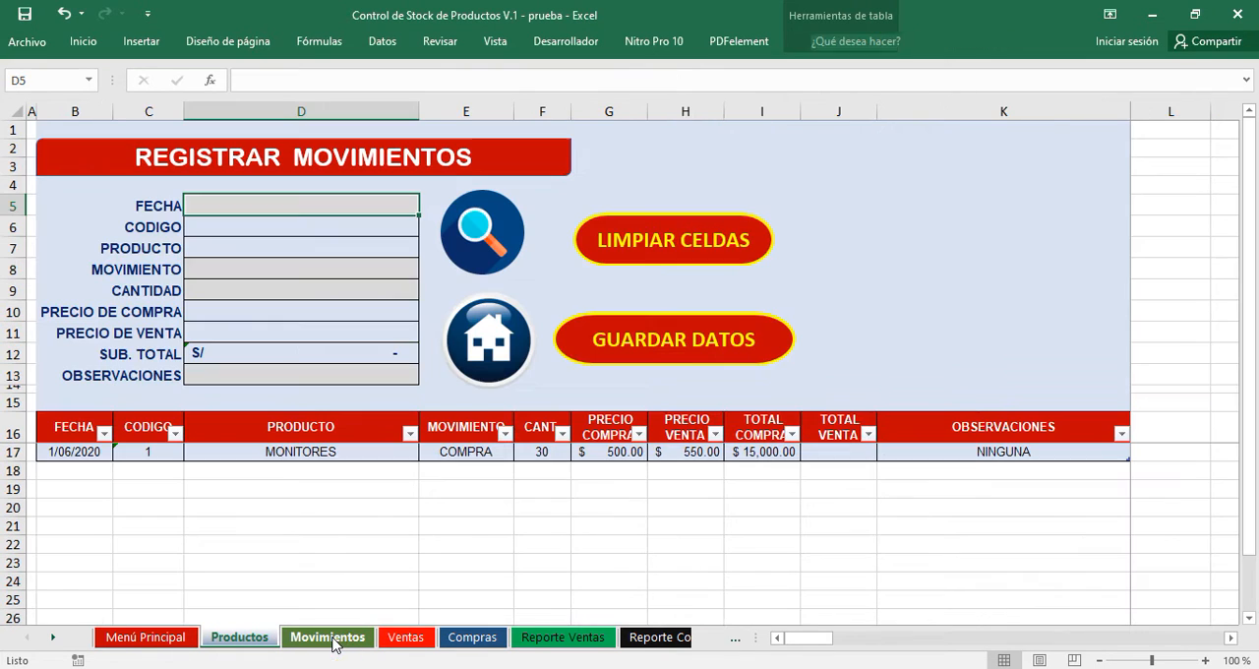
click(490, 246)
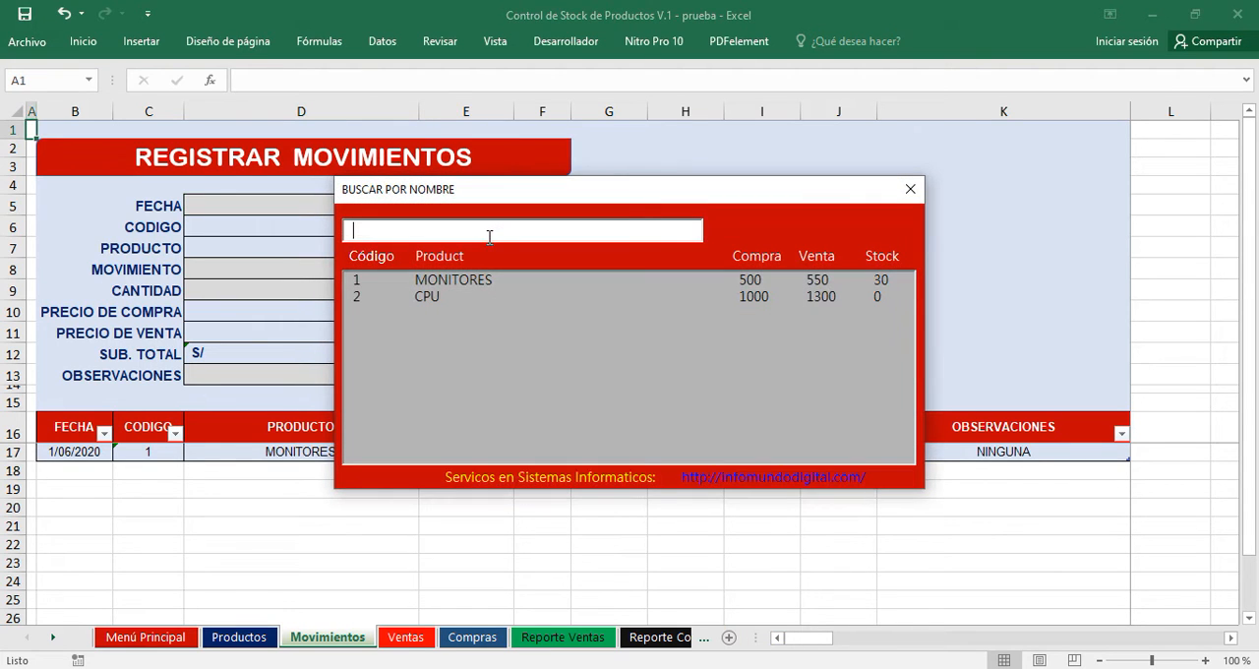
click(445, 299)
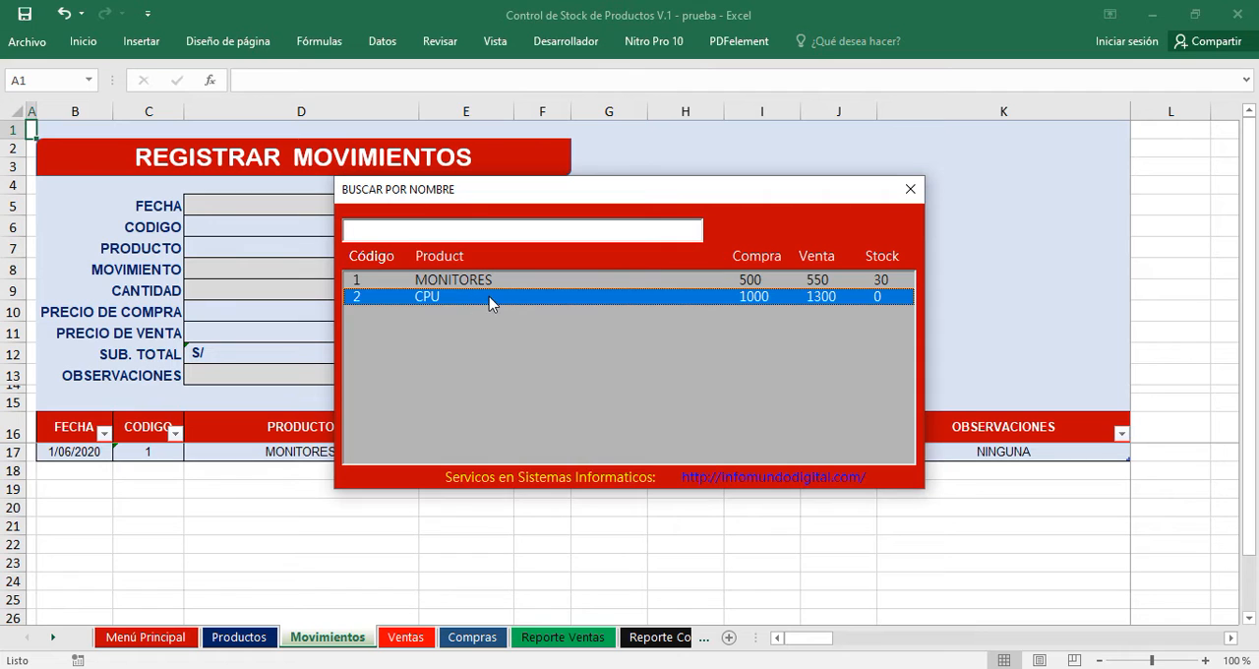
double_click(489, 302)
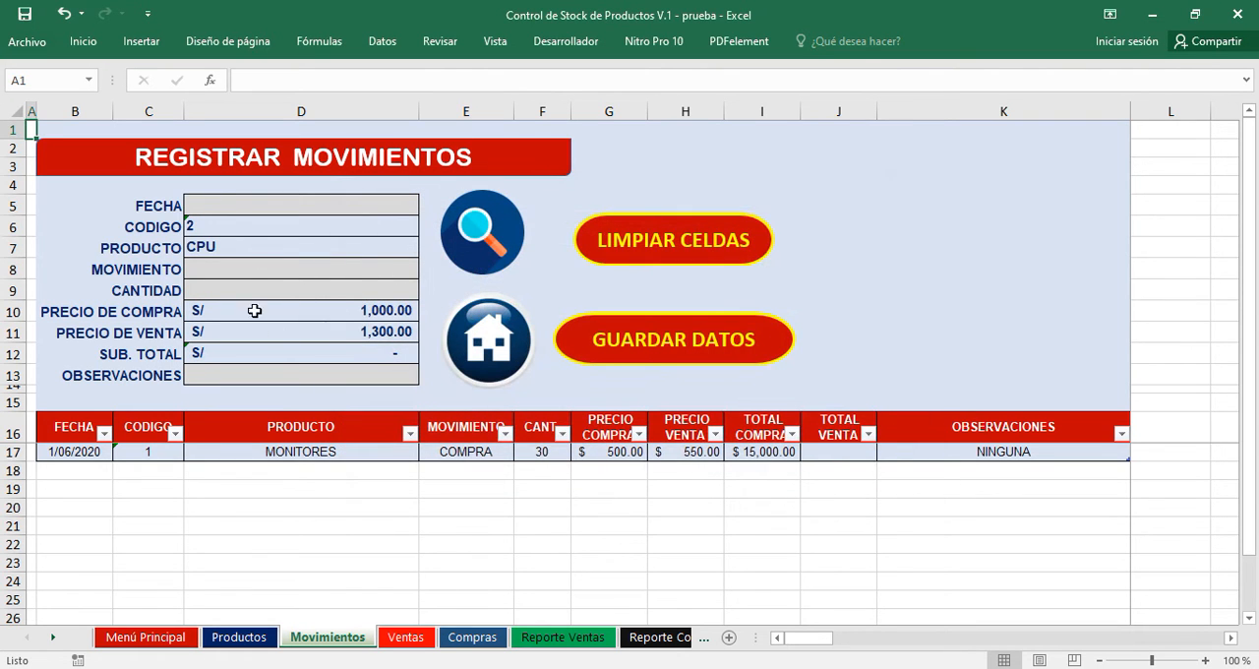
Date the CPU movement 1 June 2020 and set its movement type to COMPRA.
click(261, 206)
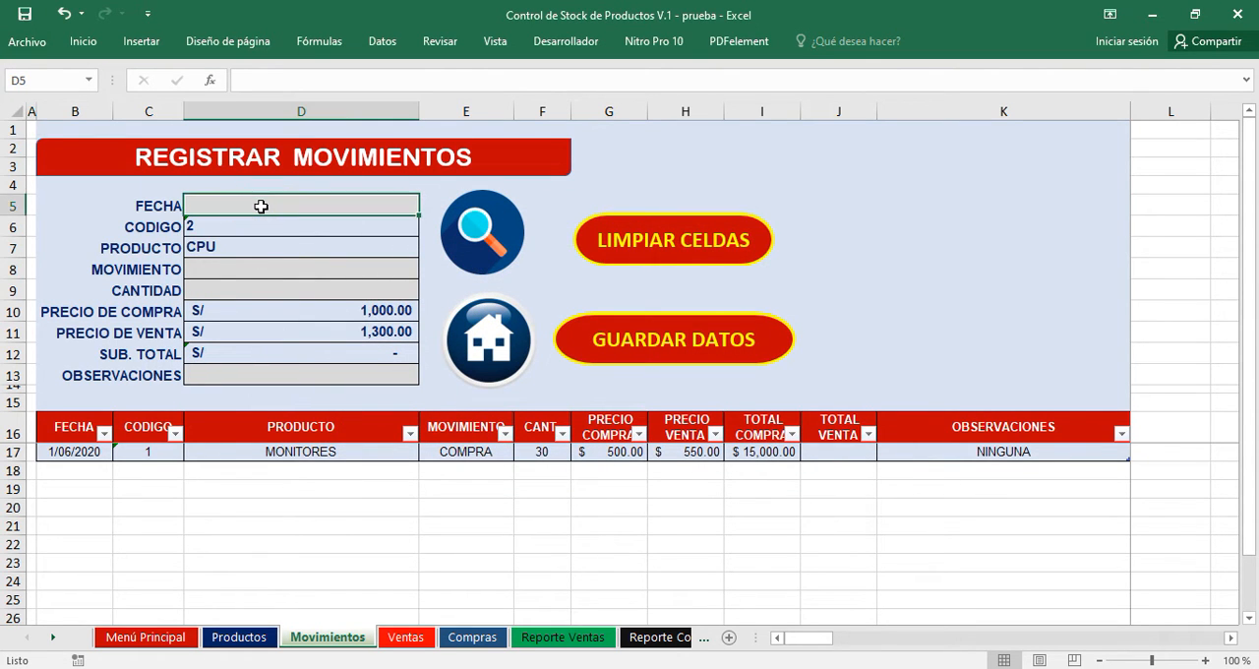
text(1 JUNIO)
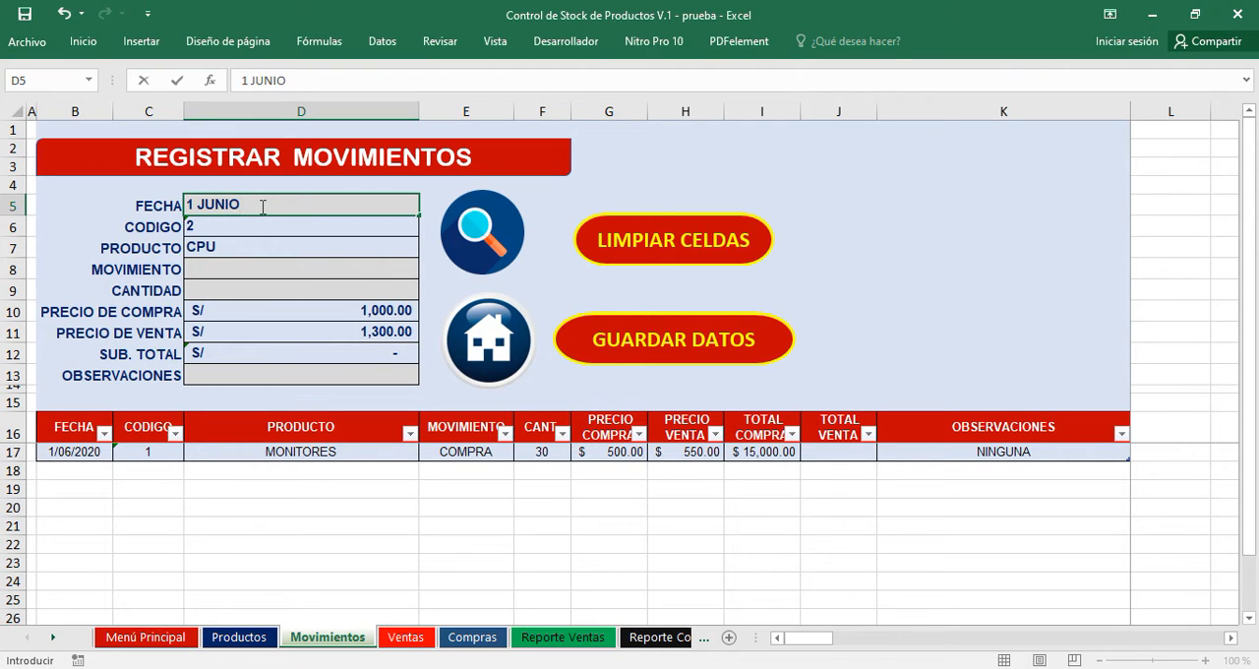
key(Return)
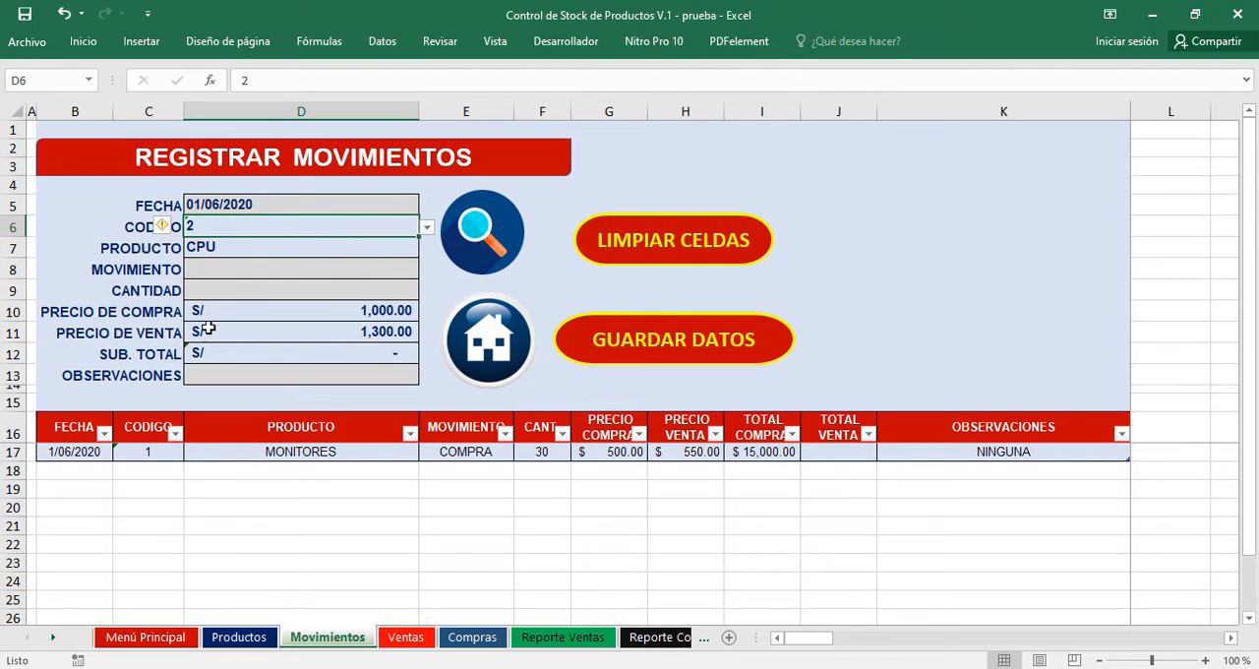
click(263, 266)
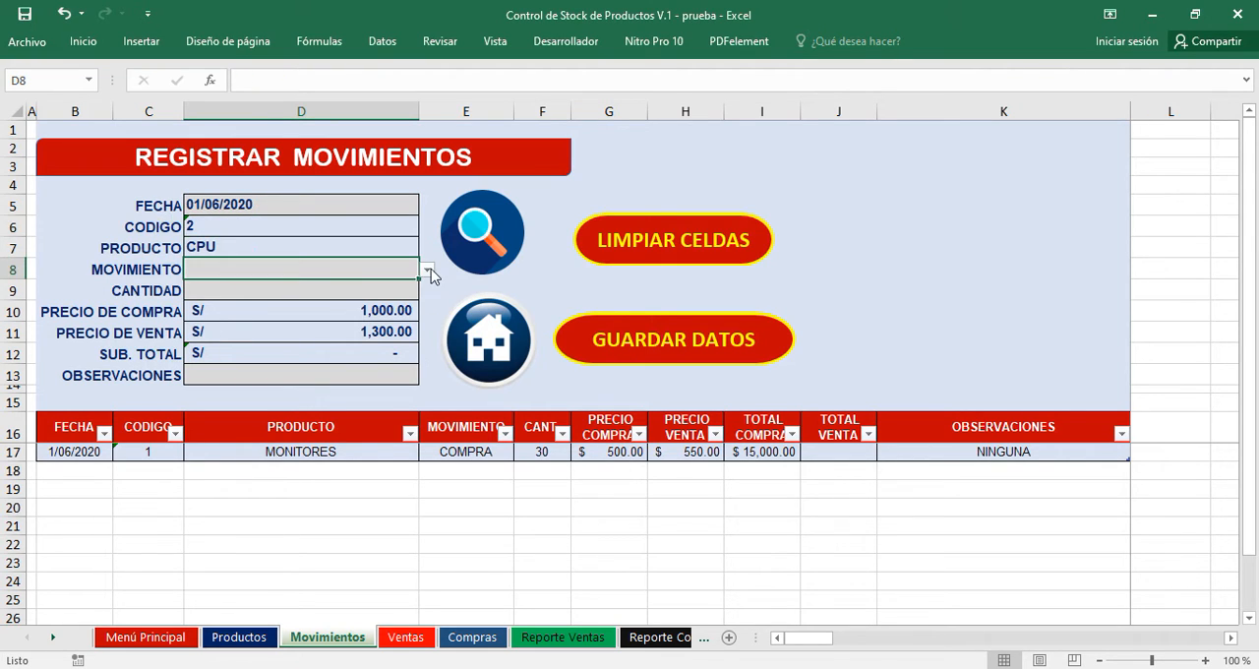
click(428, 269)
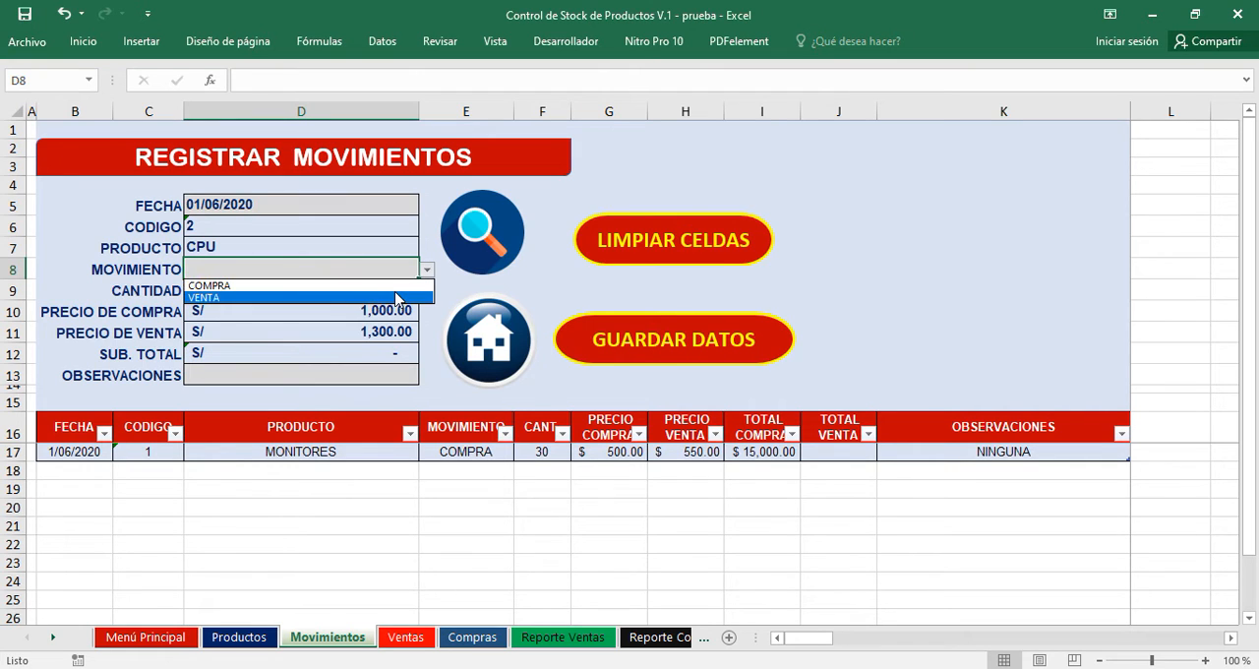
click(394, 286)
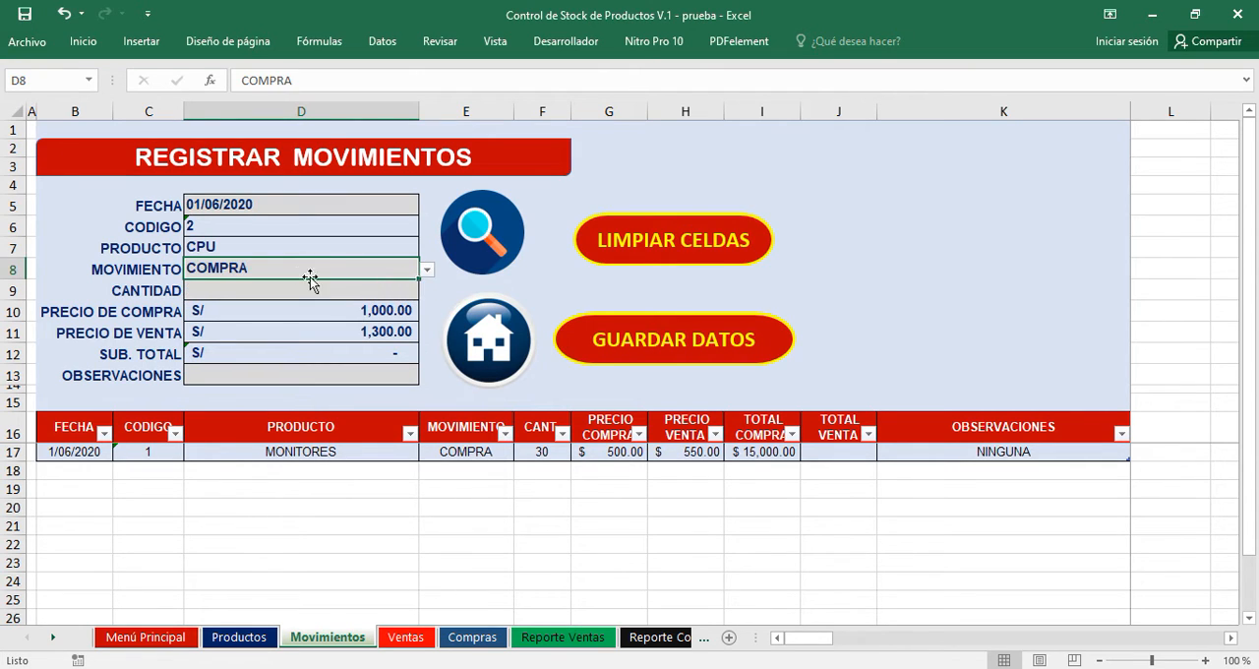
Set the quantity of the CPU purchase to 30.
click(219, 293)
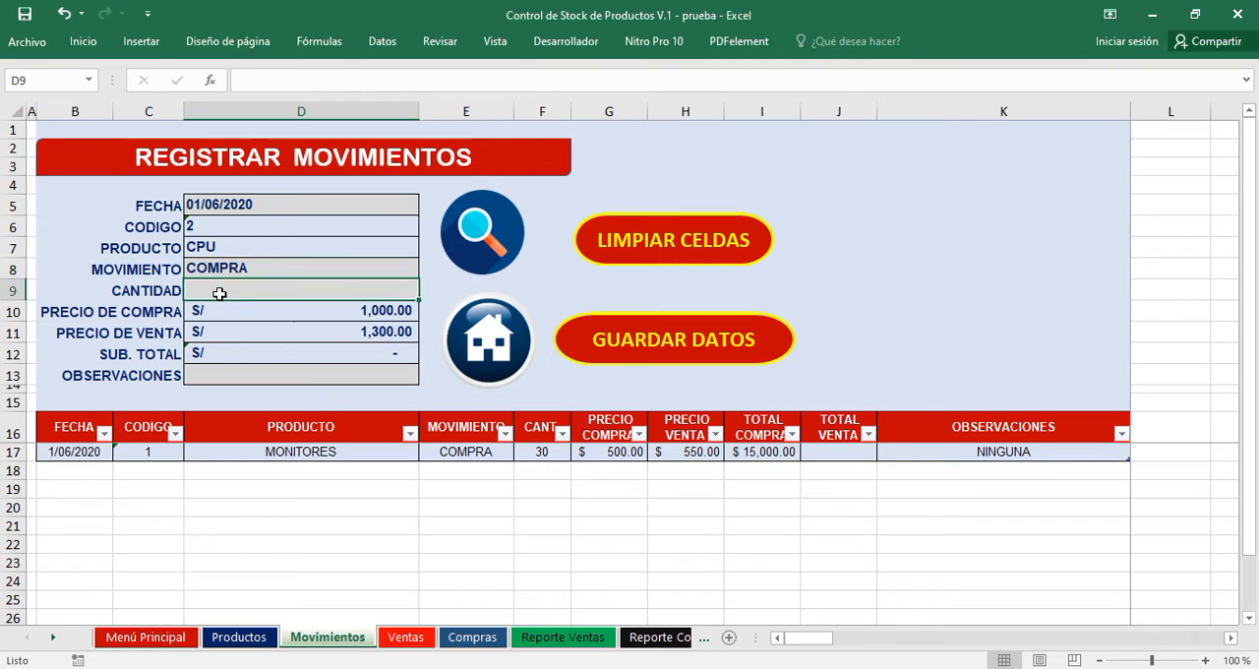
text(30)
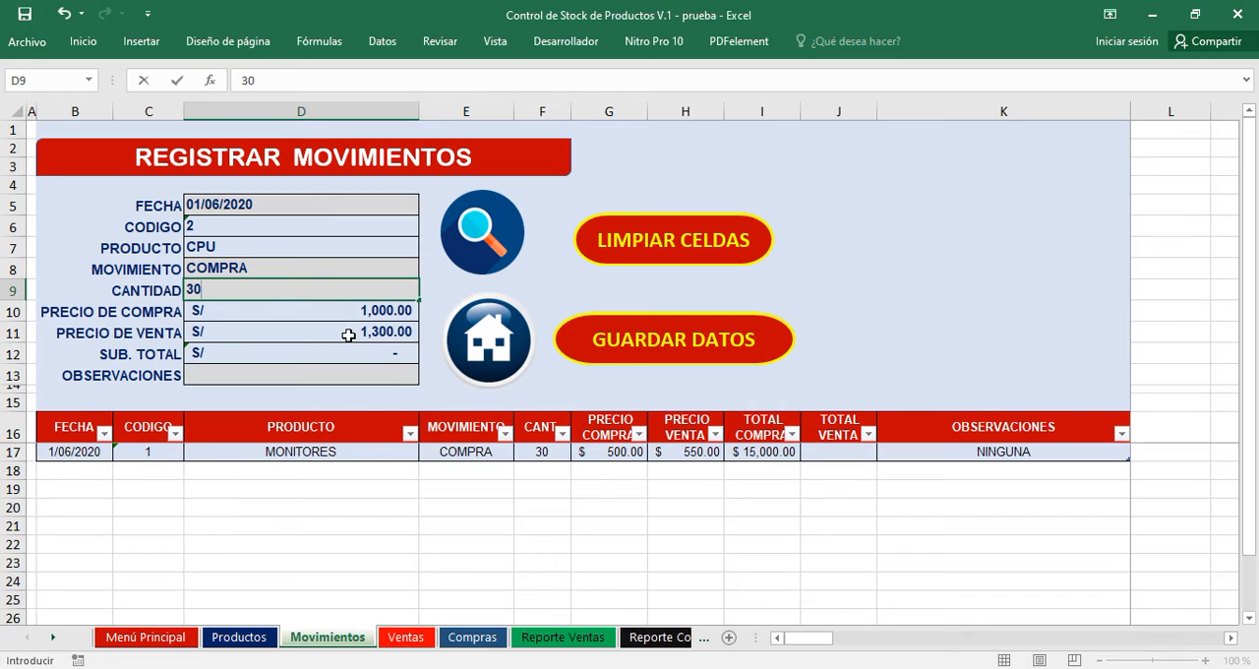
key(Return)
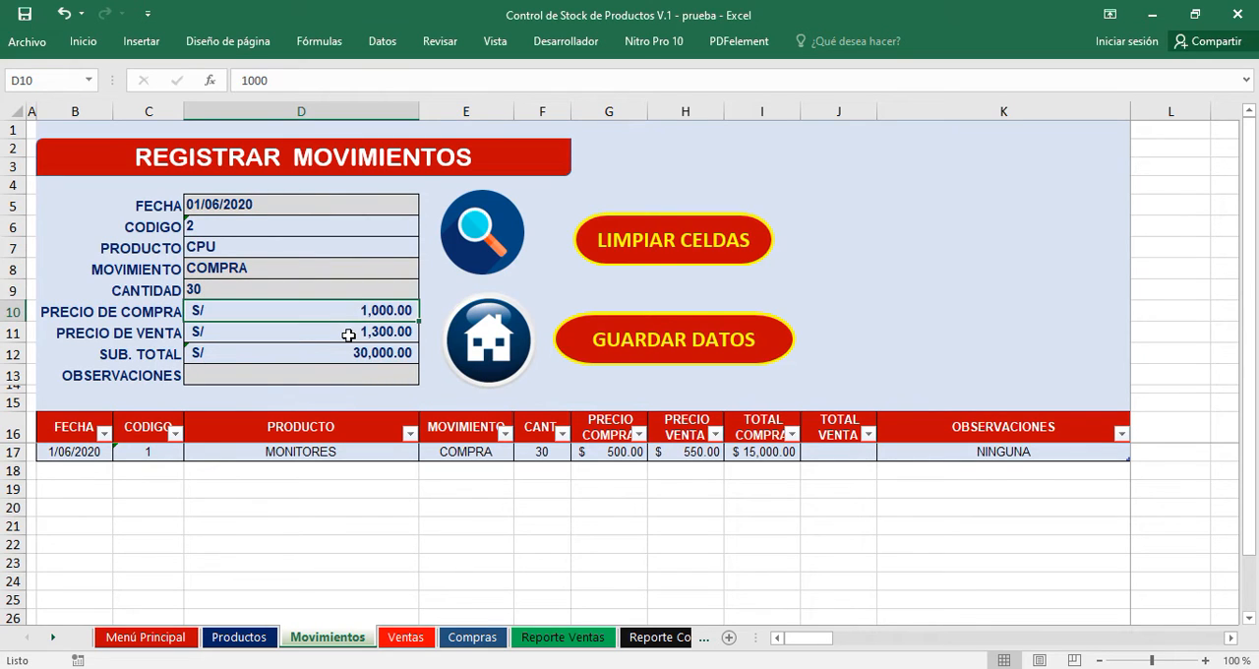
Enter MALOGRADO UNO as the observation and save the CPU purchase to the movements table.
click(275, 378)
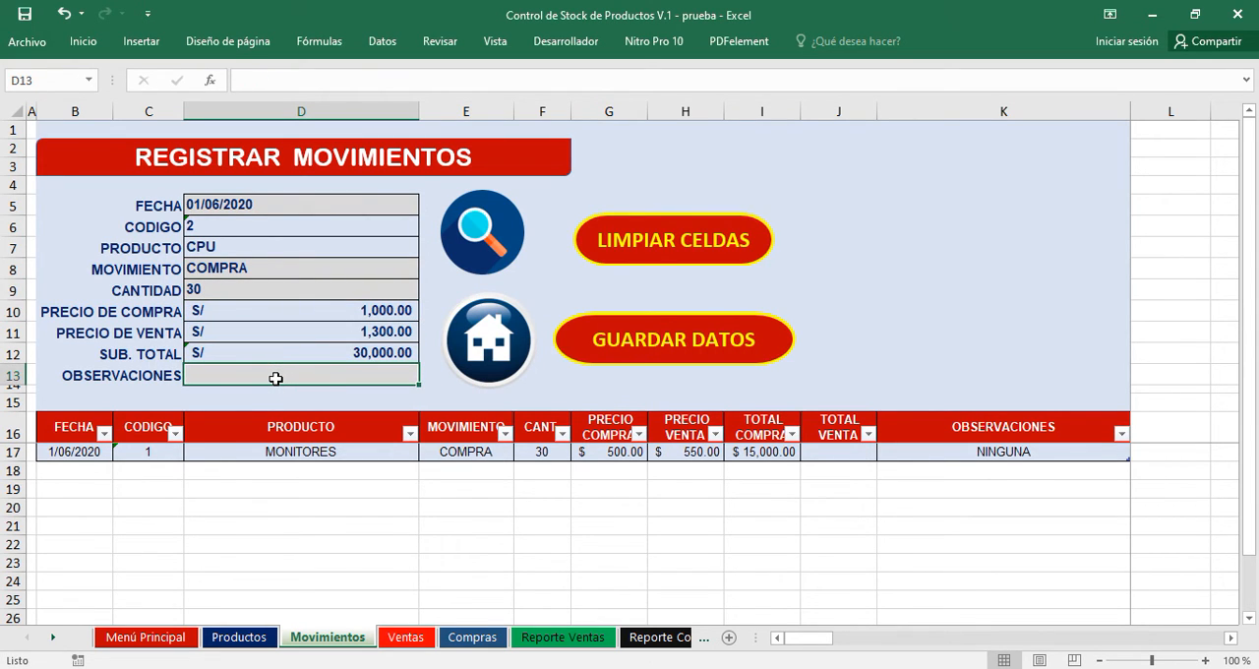
text(MALOGRADO UNO)
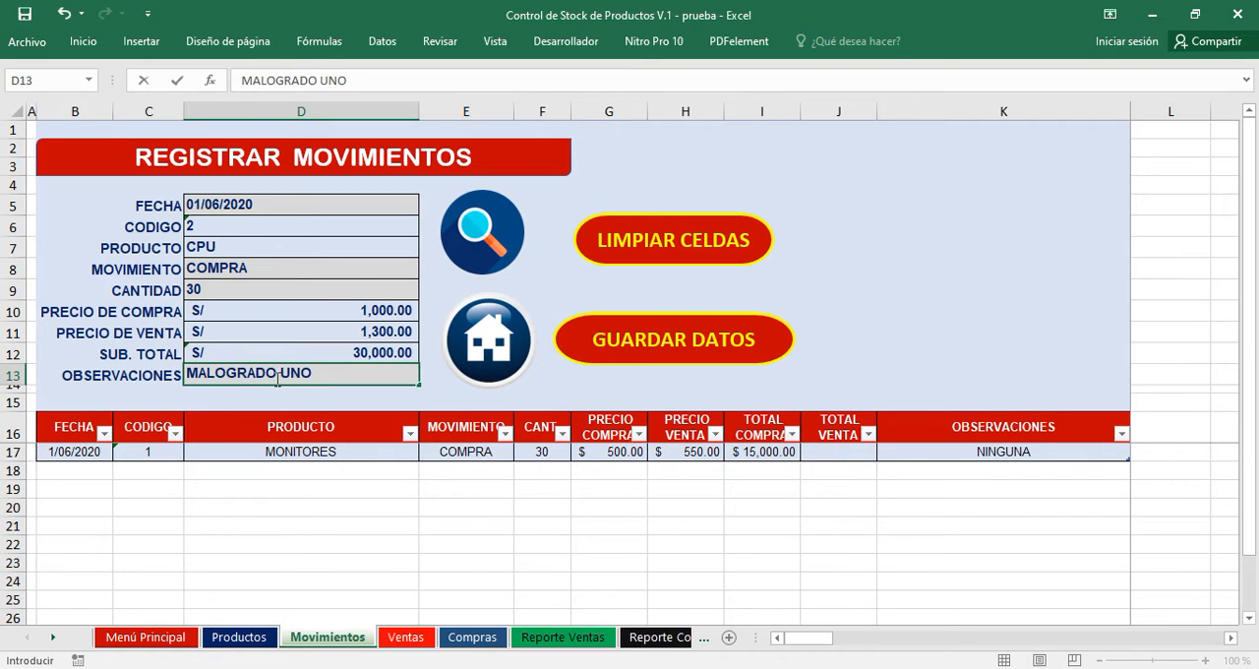
click(681, 344)
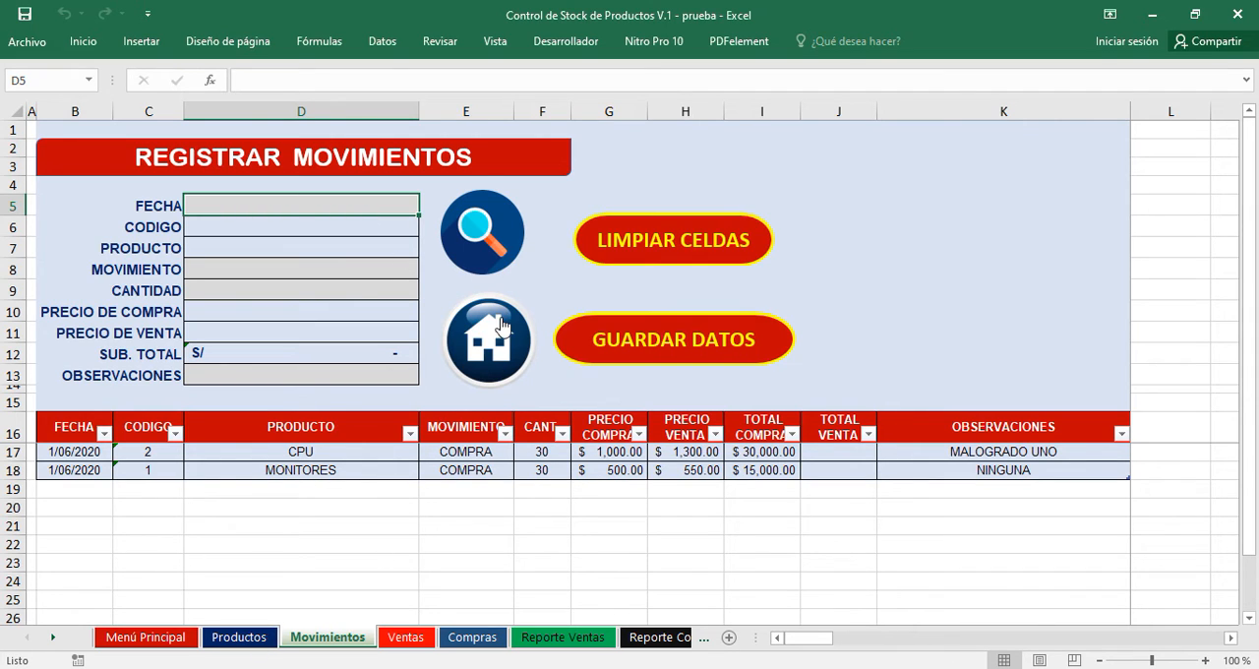
Return to the Movimientos sheet by way of the main menu and load MONITORES from the product search into the form.
click(483, 351)
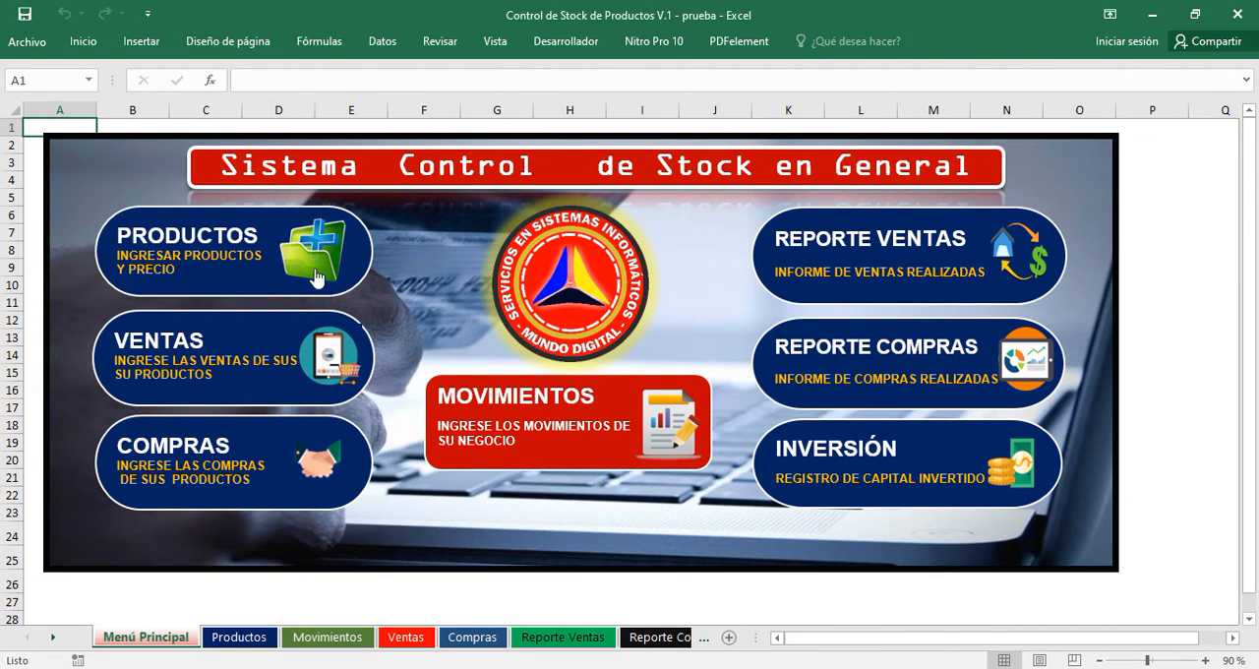
click(328, 637)
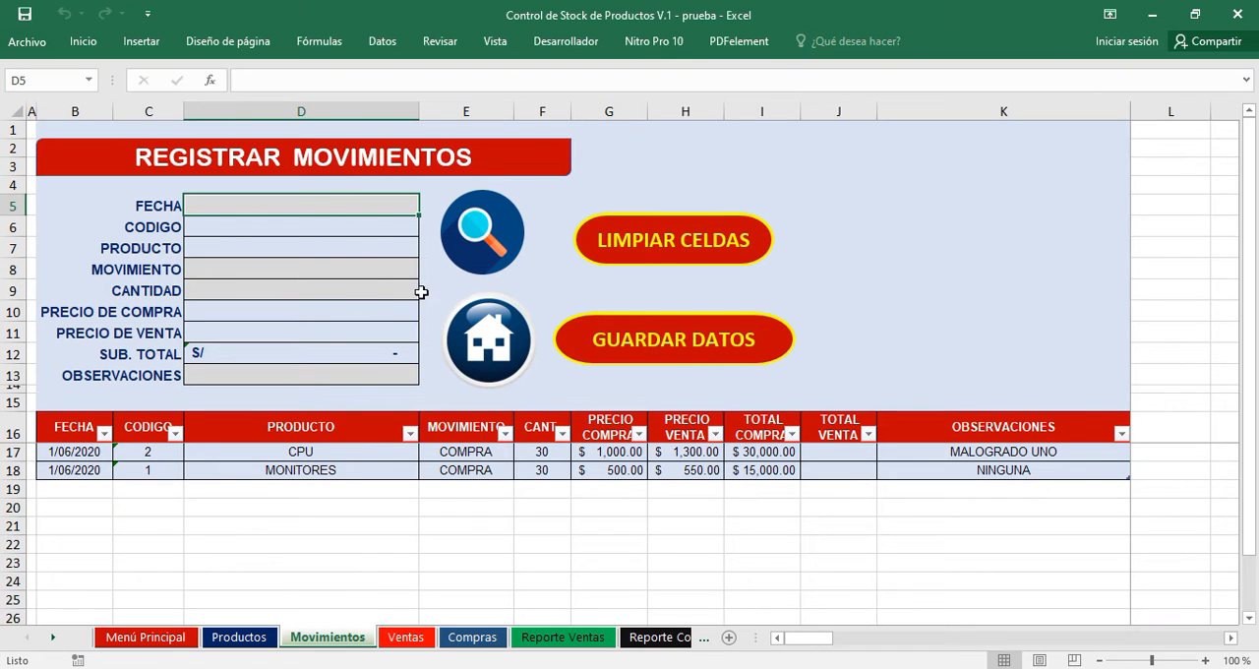
click(485, 230)
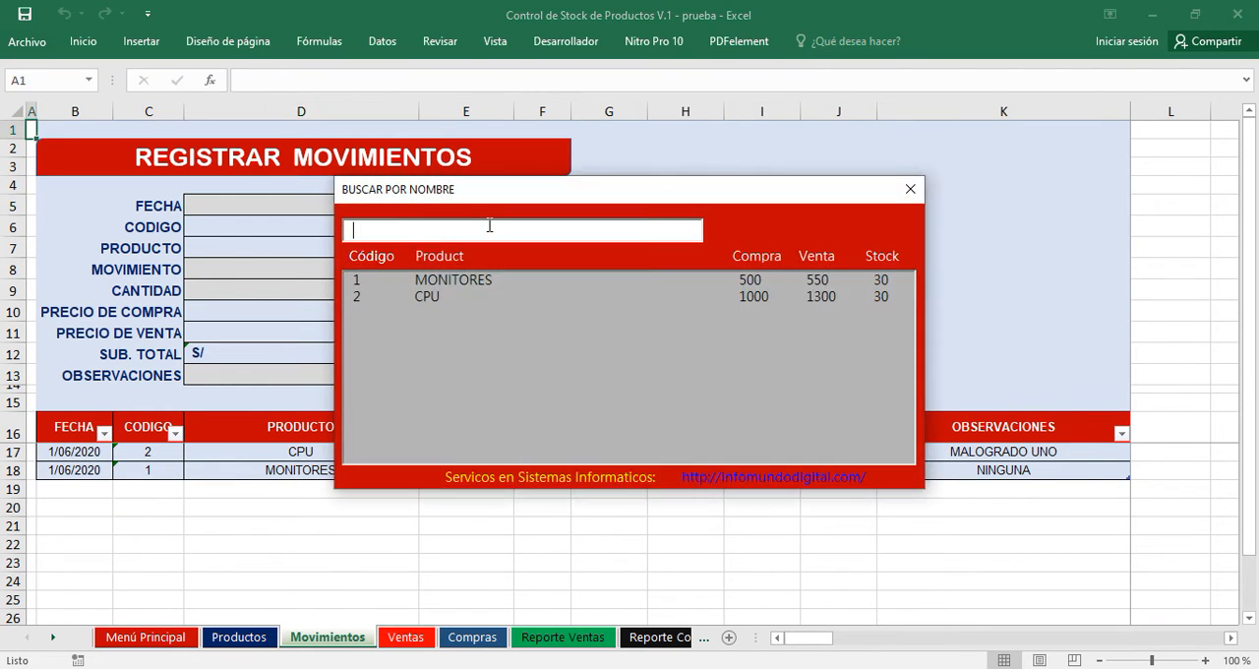
click(444, 283)
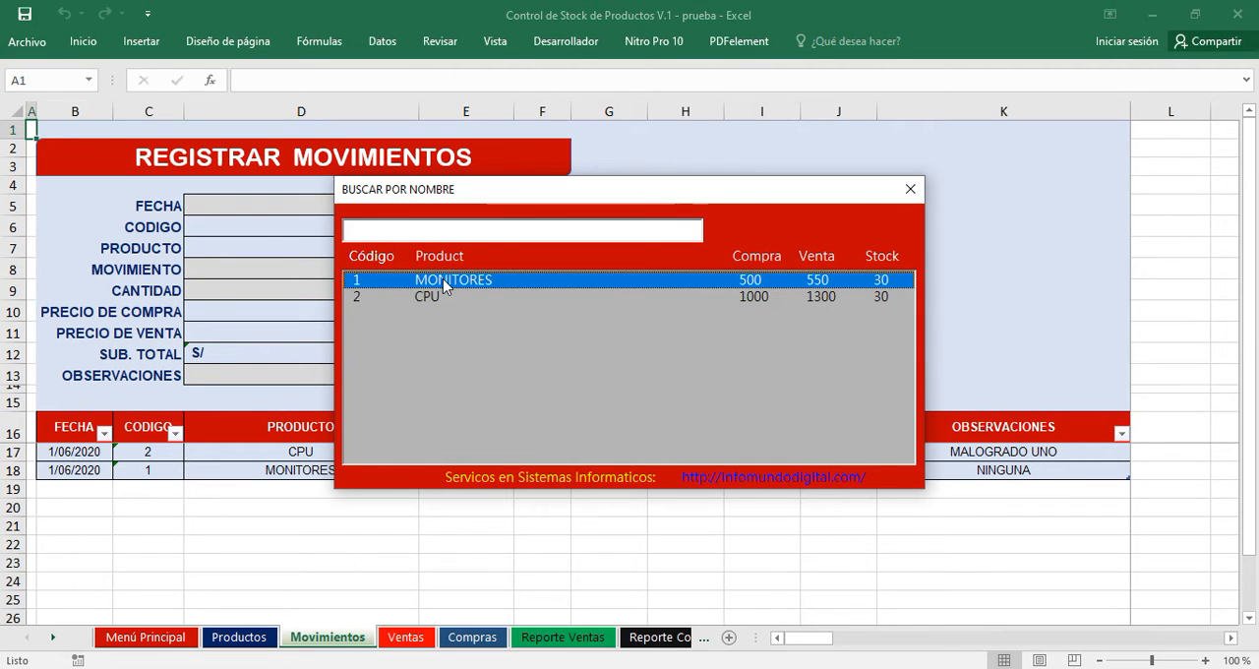
double_click(444, 283)
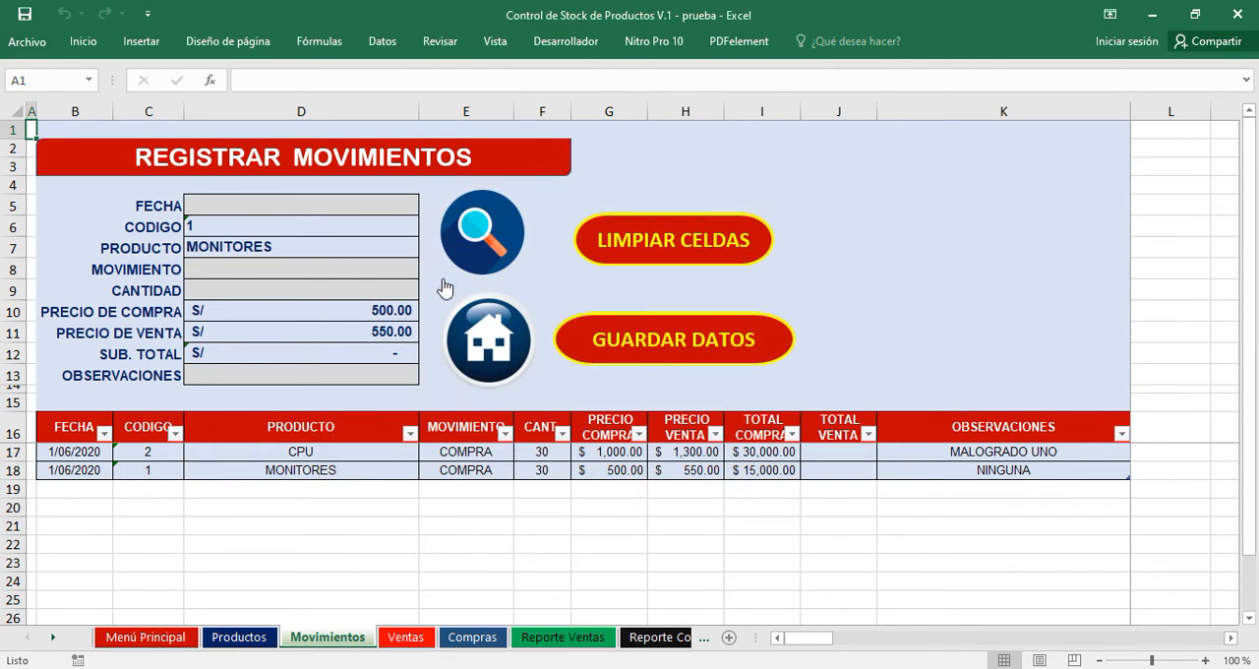
Date the MONITORES movement 18 June 2020 and set its movement type to VENTA.
click(238, 202)
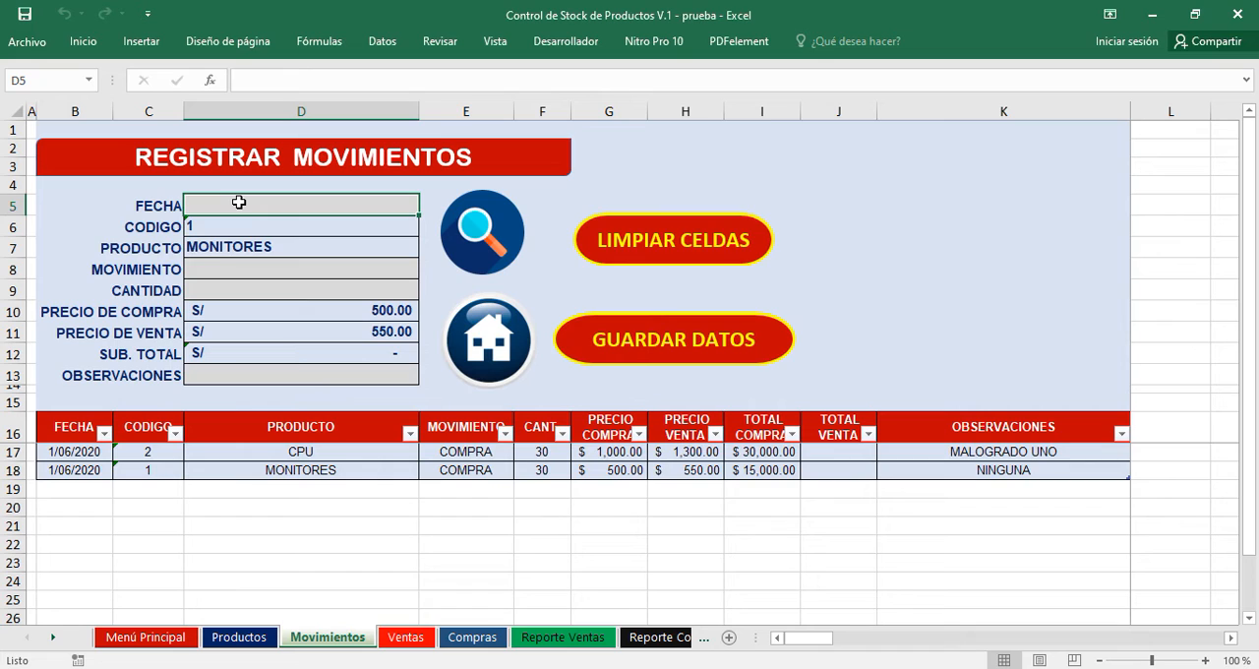
text(18)
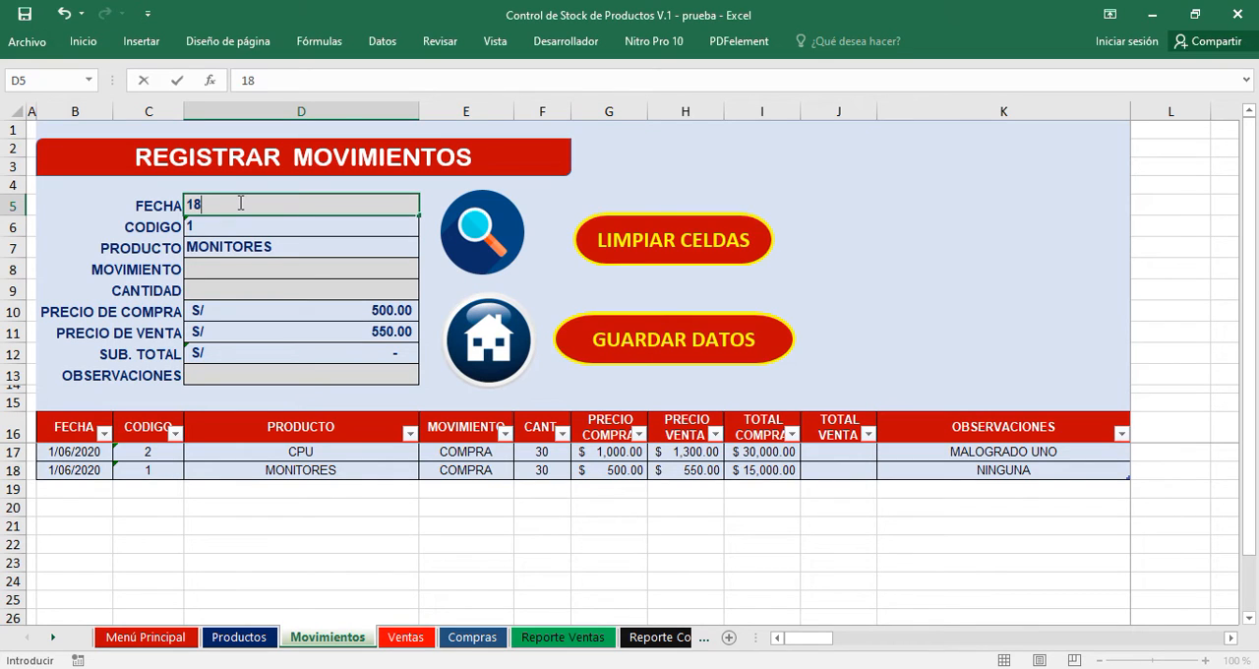
text( JUNIO)
key(Return)
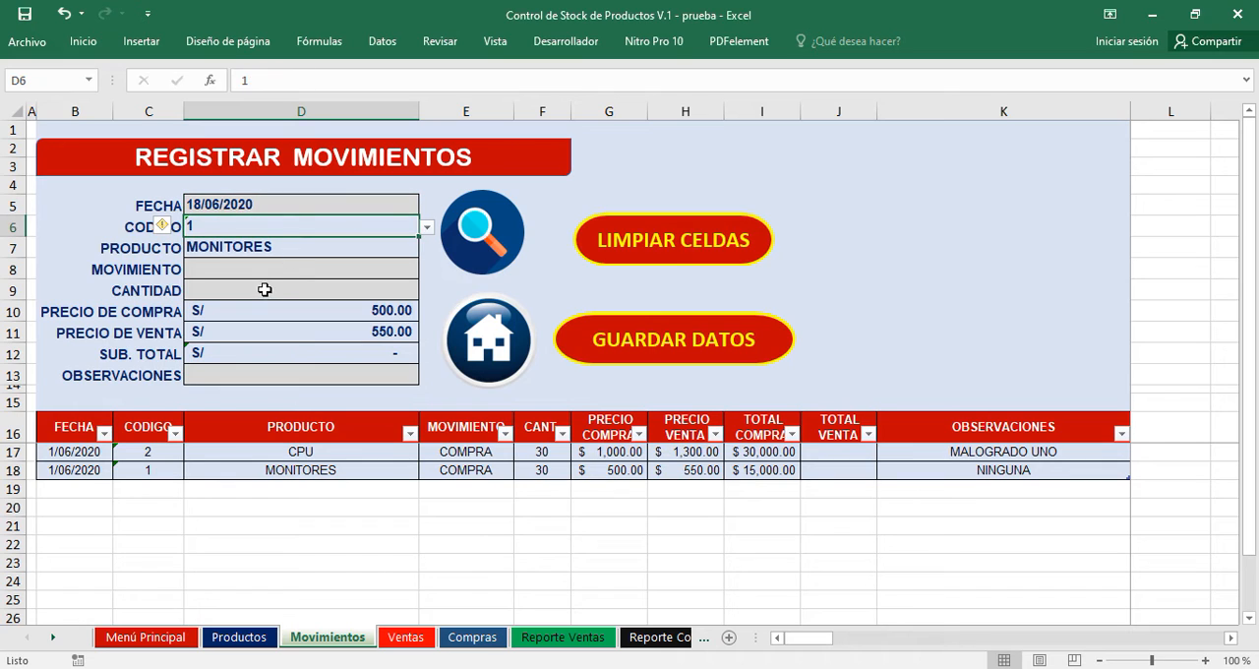
click(239, 267)
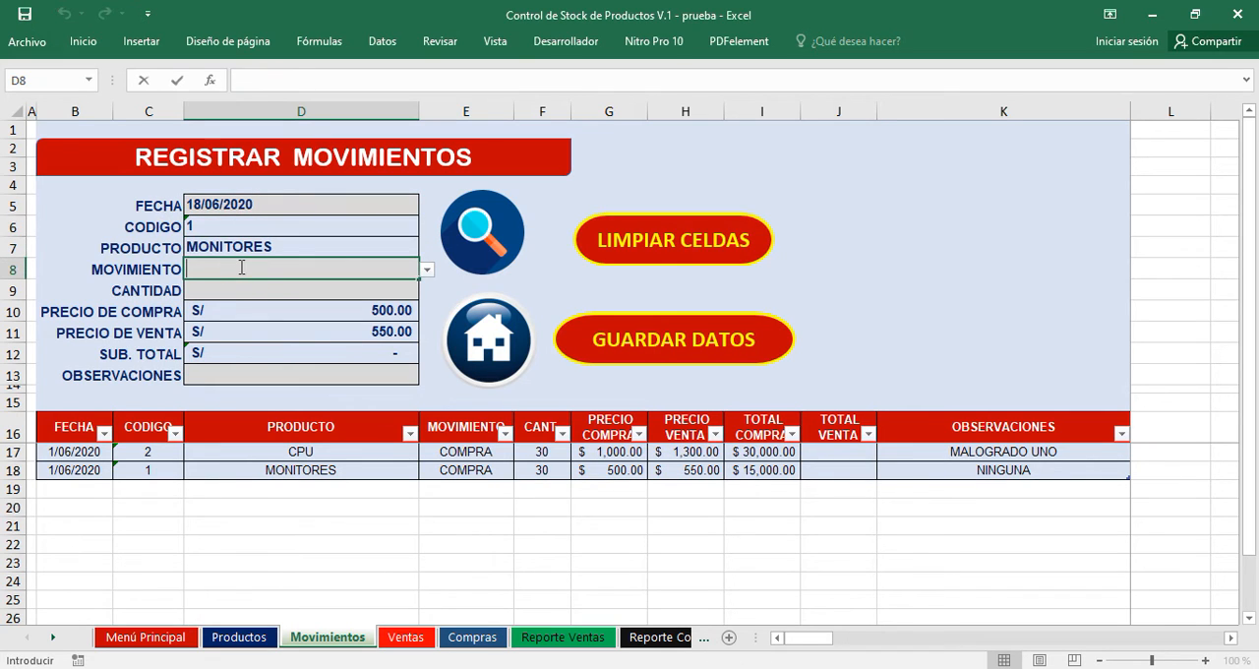
click(426, 272)
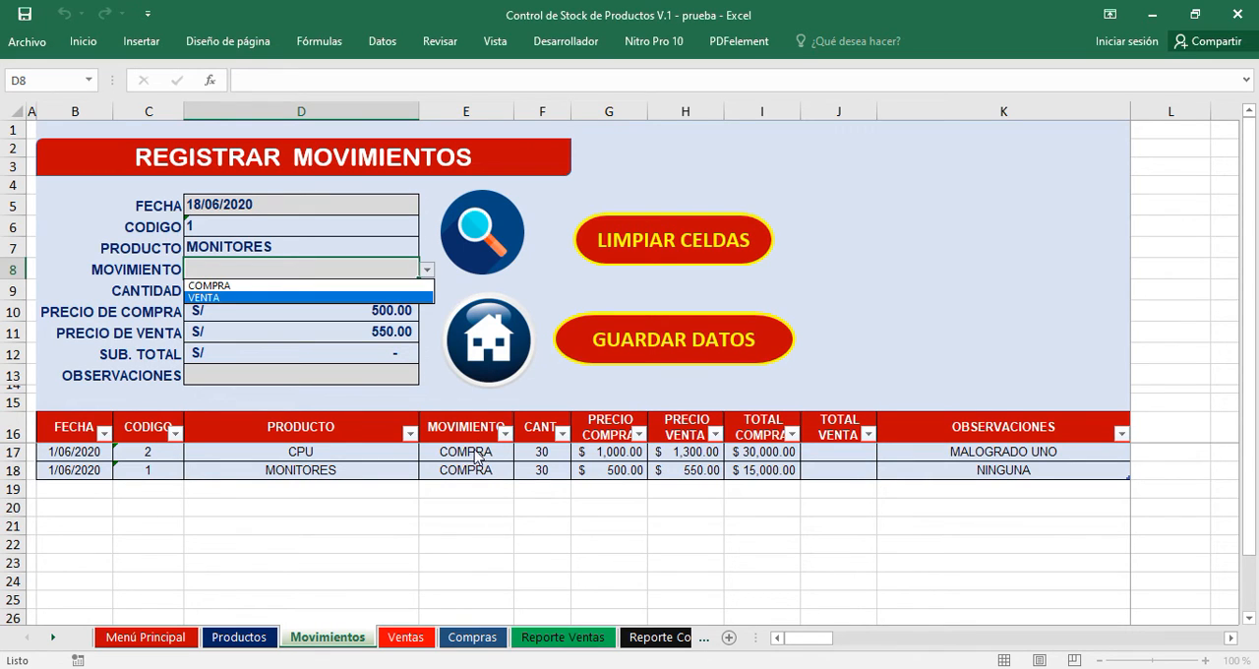
click(220, 298)
Set the quantity of the MONITORES sale to 13.
click(230, 289)
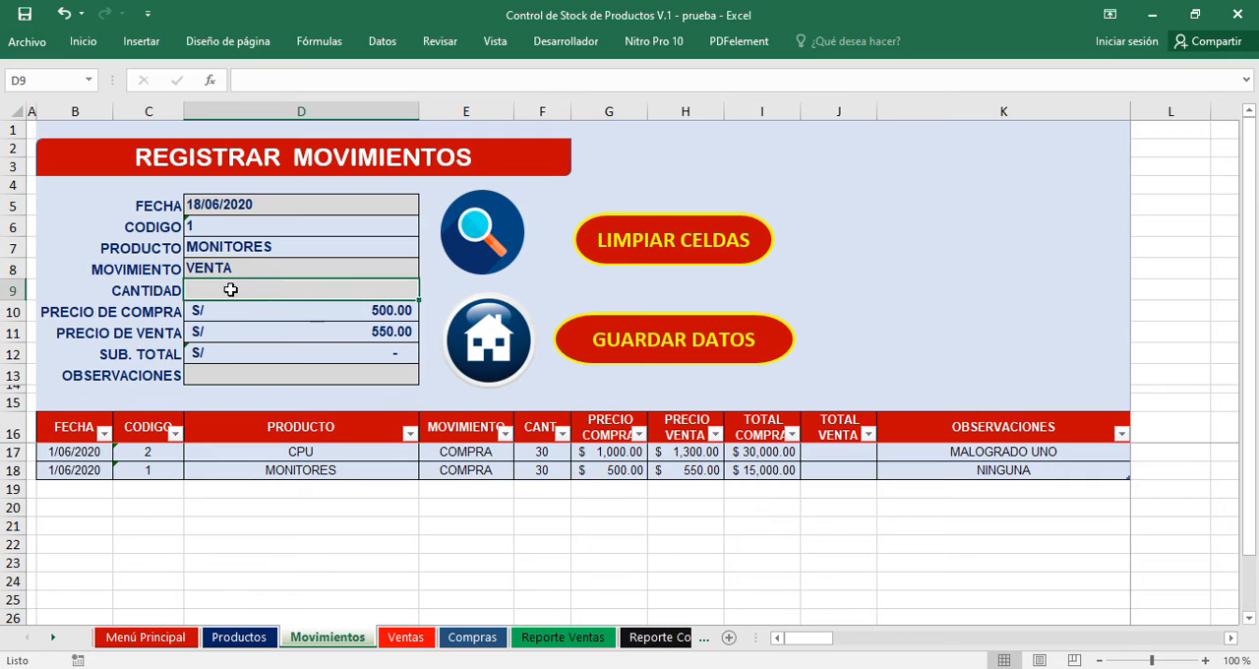
text(1)
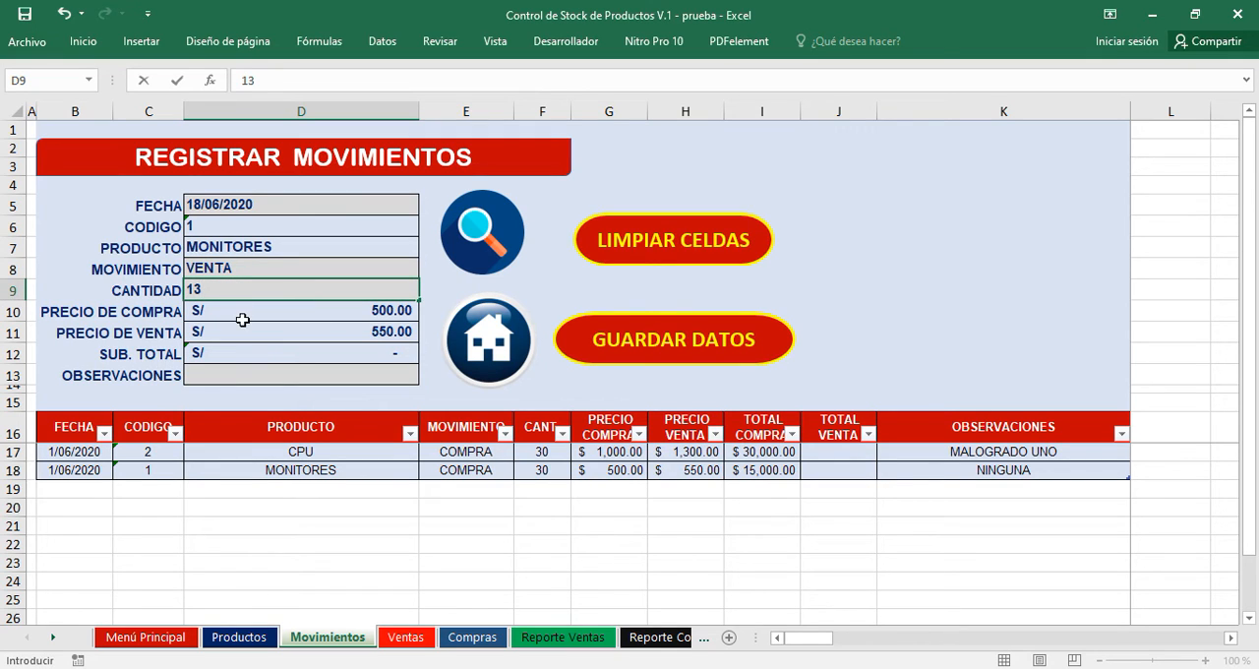
text(3)
click(242, 320)
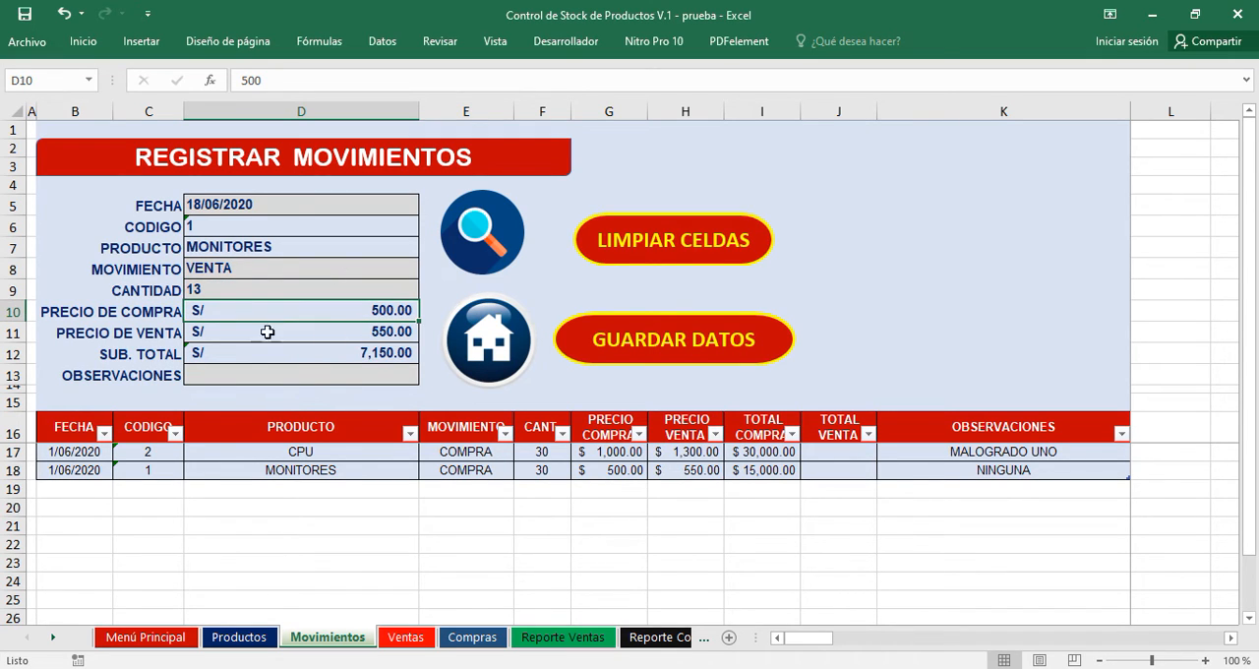
Enter NINGUNA as the observation and save the MONITORES sale to the movements table.
click(296, 376)
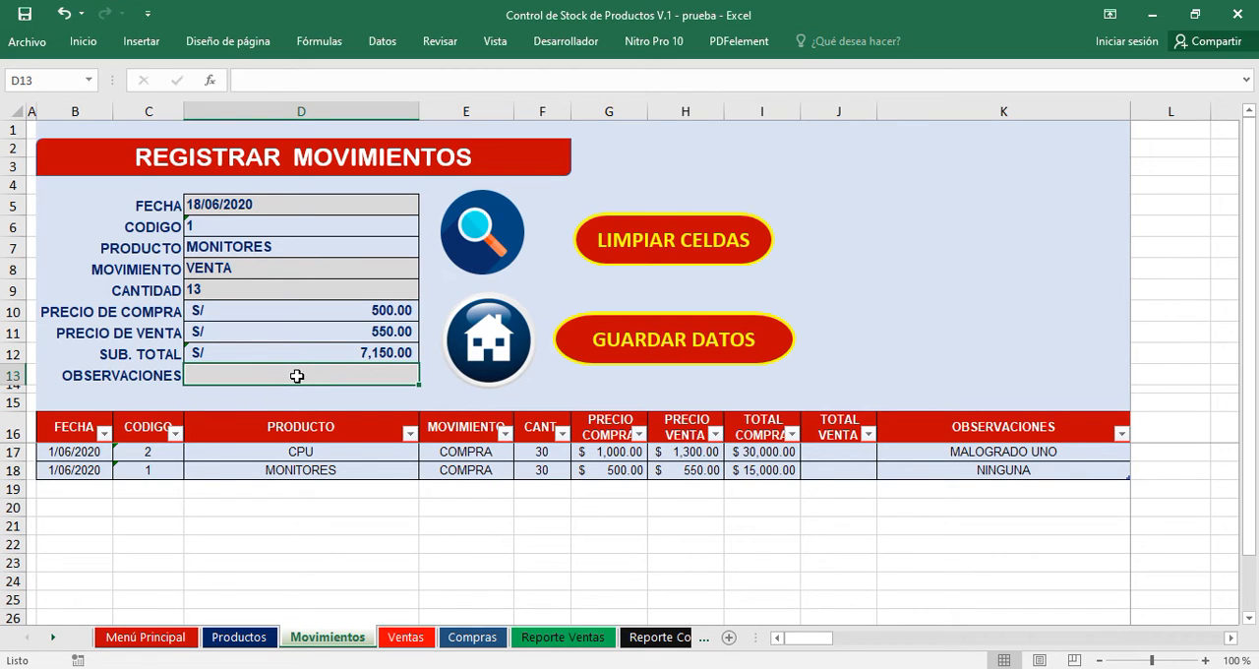
text(NINGUNA)
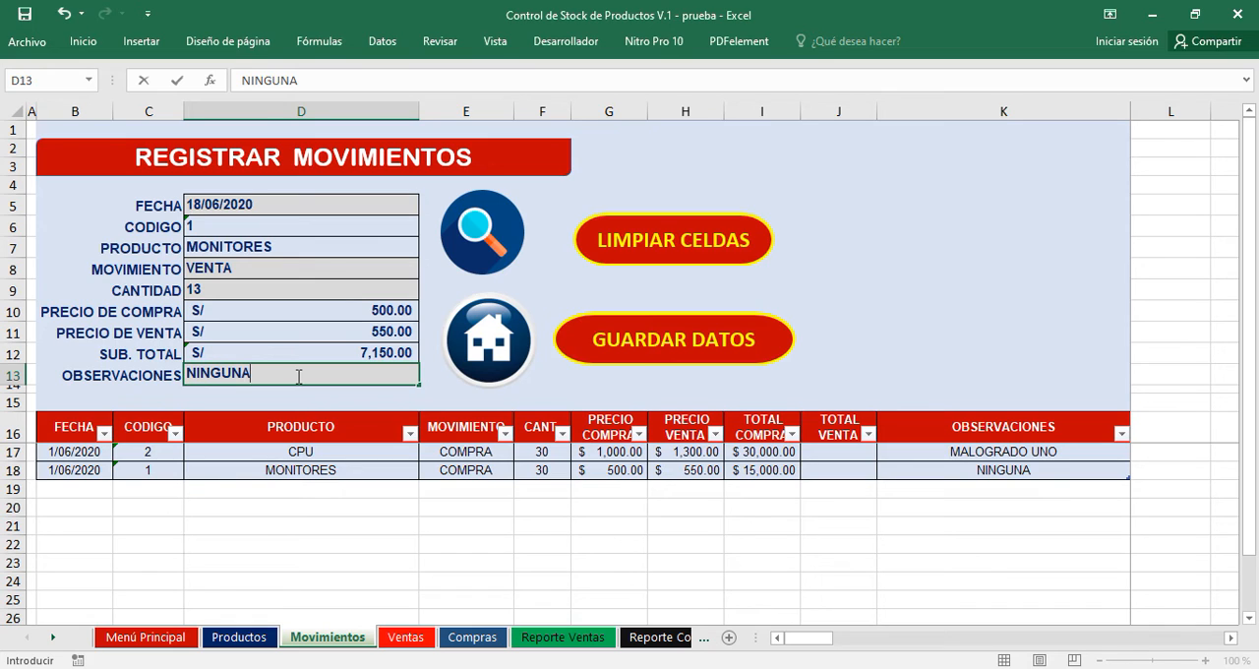
key(Tab)
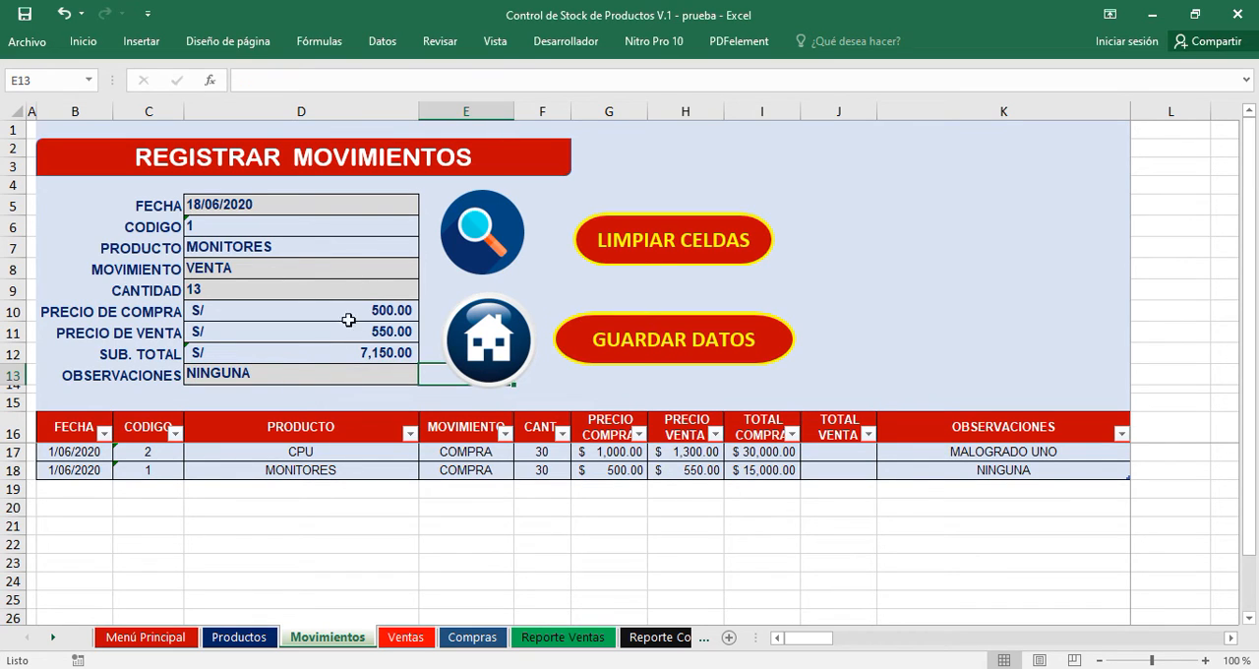
click(664, 352)
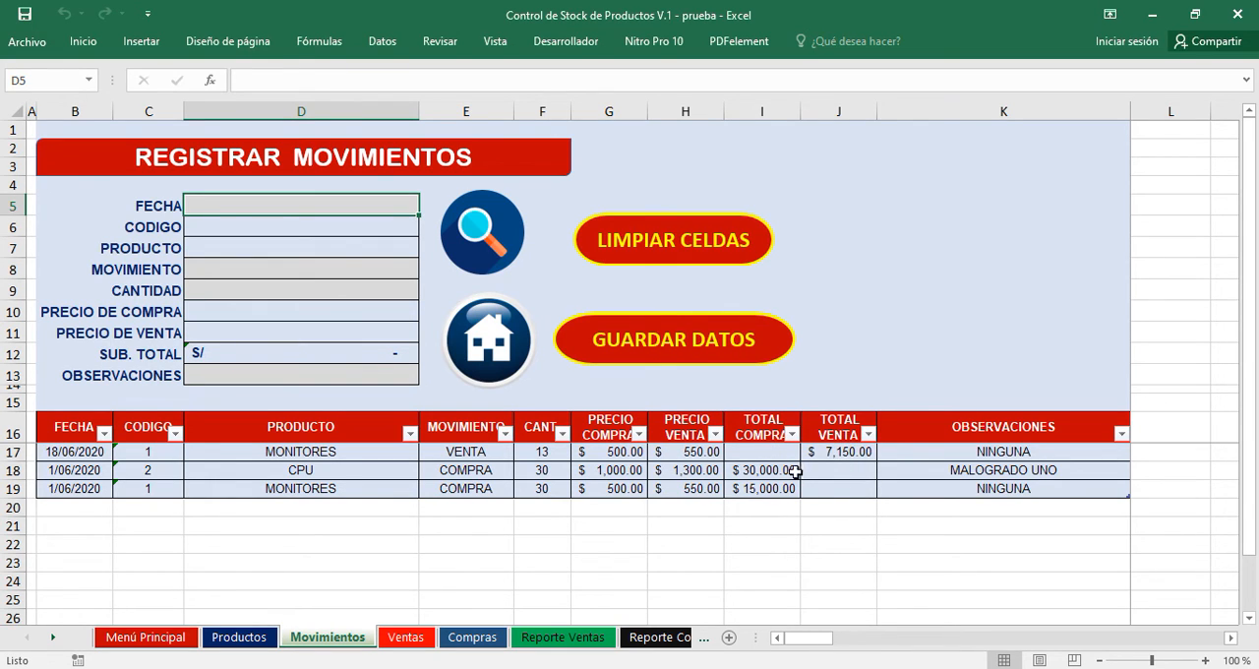
Load CPU from the product search into the empty movement form.
click(482, 238)
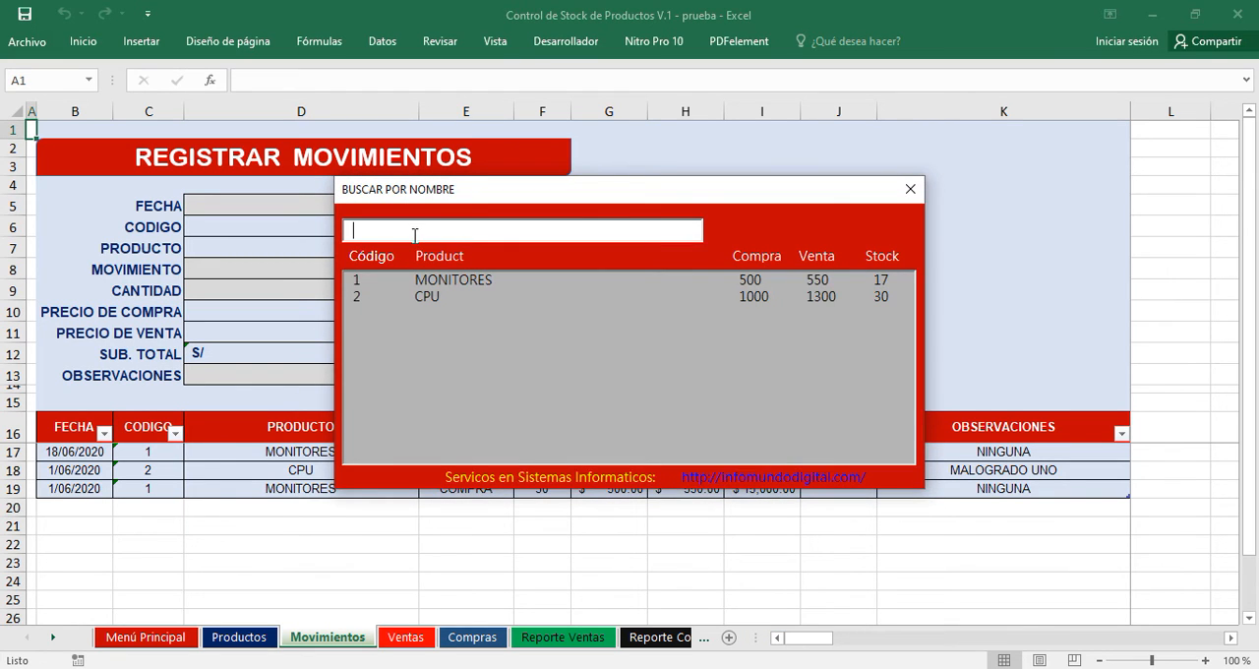
click(419, 299)
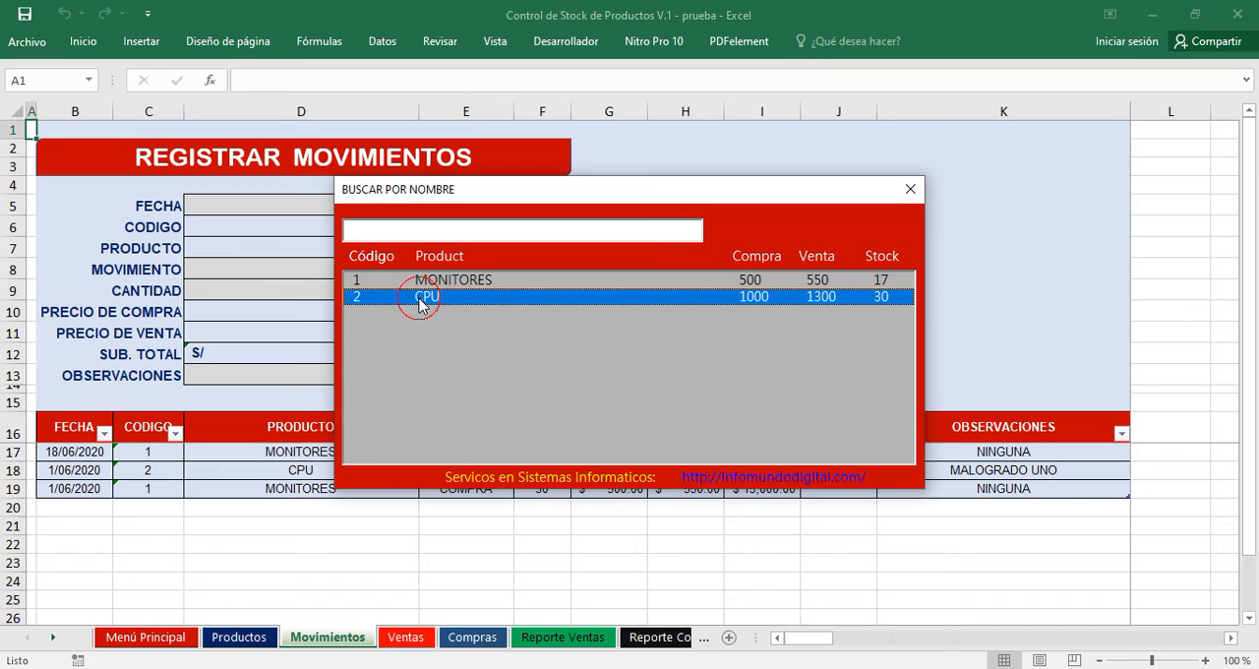
double_click(419, 299)
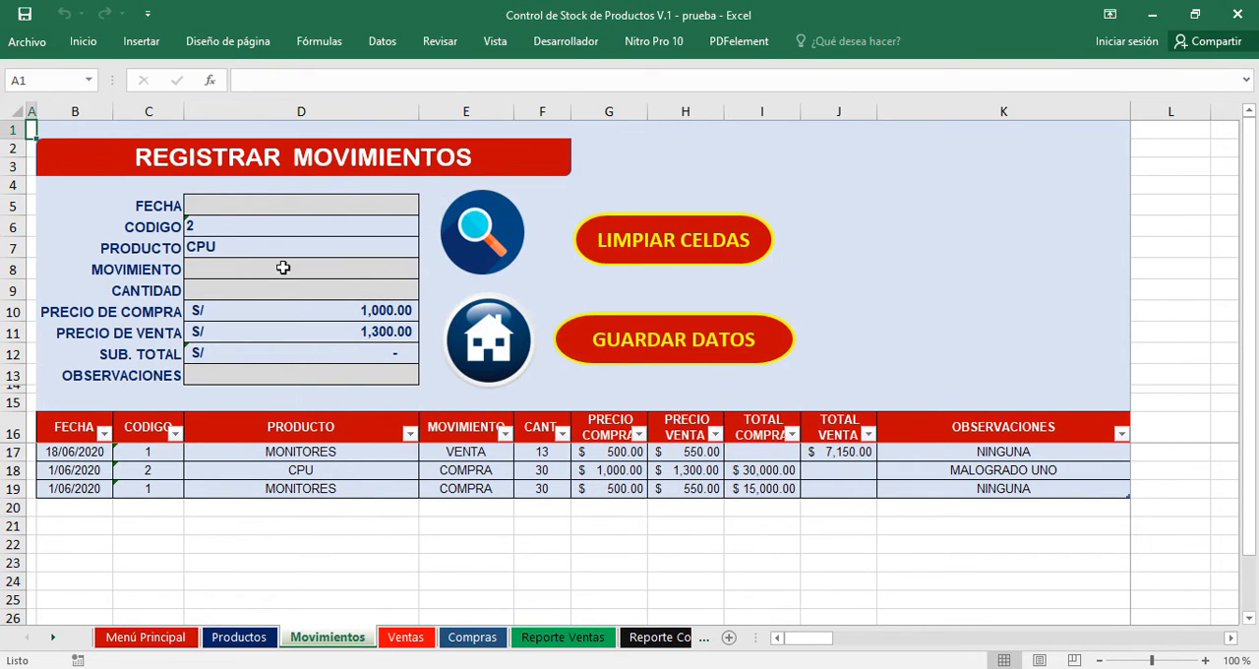
Date the new CPU movement 18 June 2020 and proceed to its movement type field.
click(229, 205)
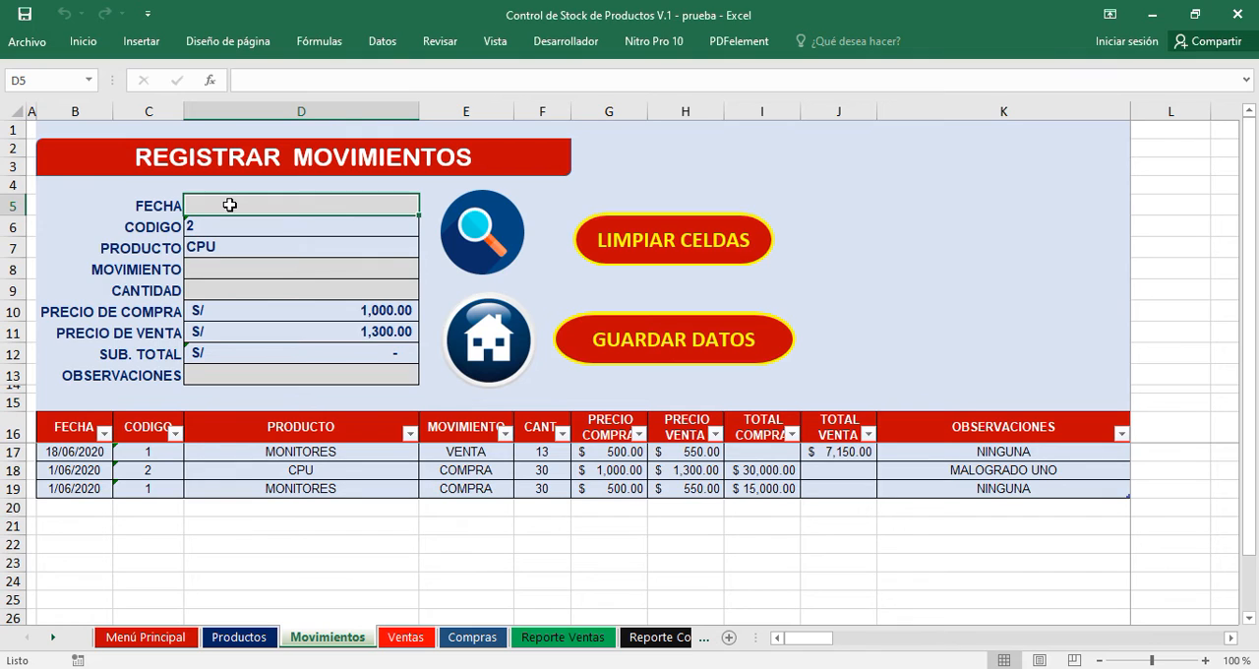
text(18 JUNI)
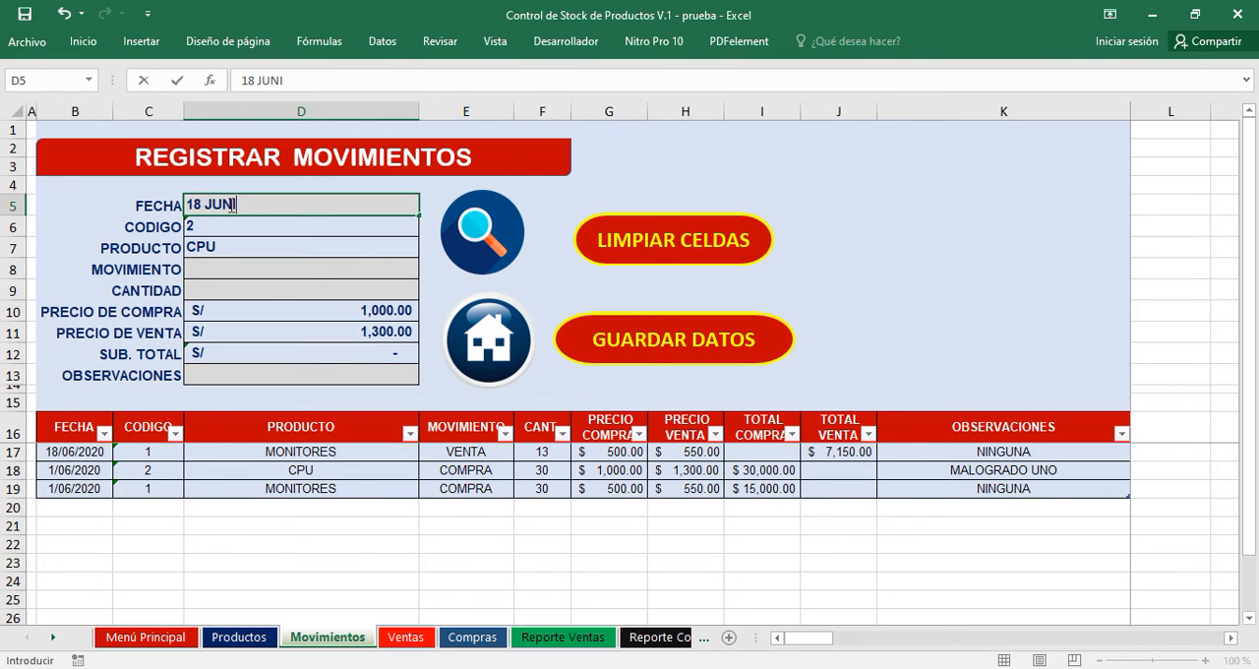
key(Return)
key(Return)
key(Return)
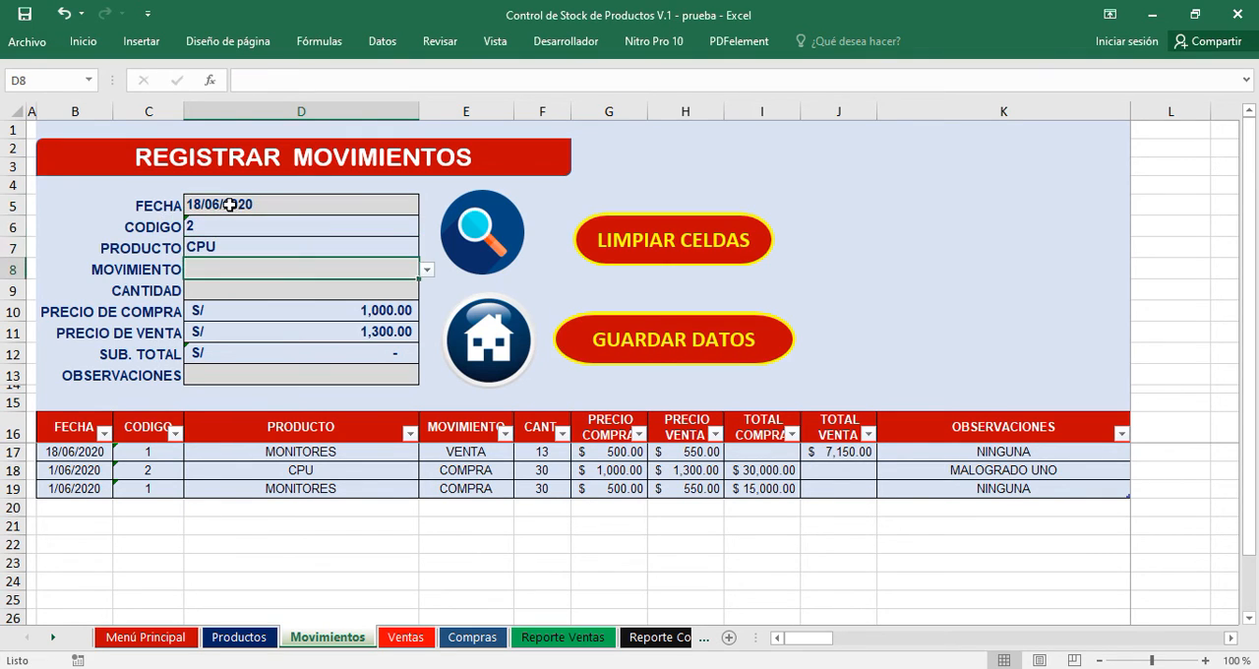
Set the CPU movement type to VENTA and its quantity to 11.
click(426, 270)
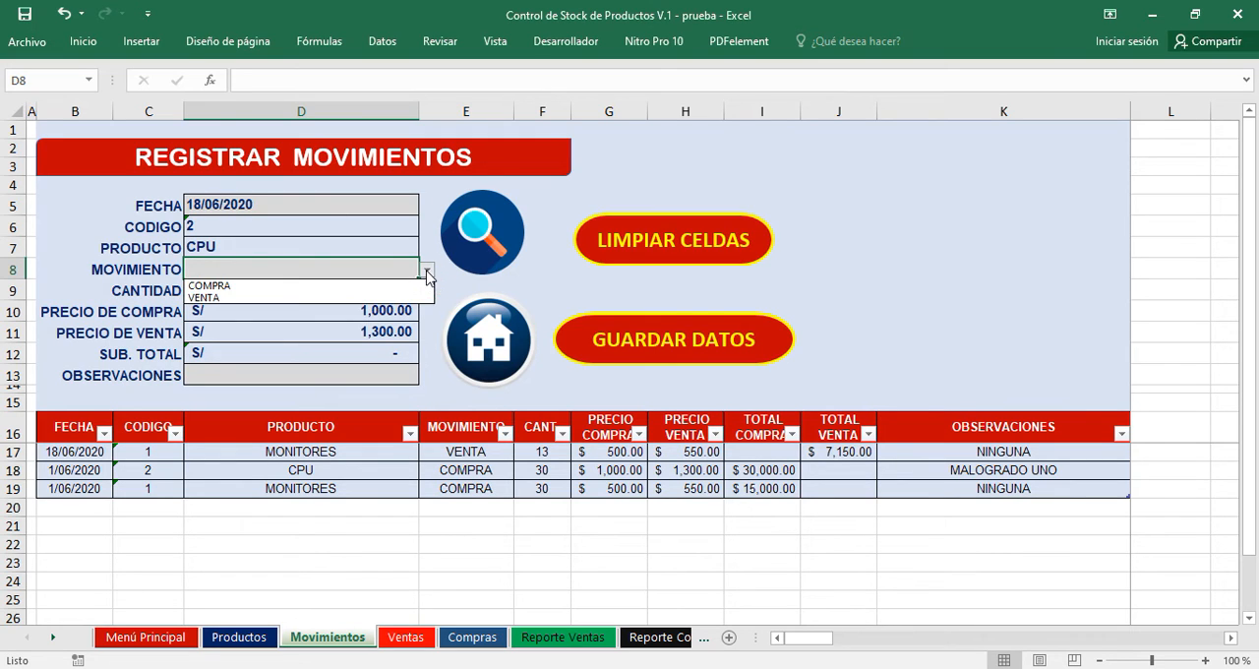
click(383, 298)
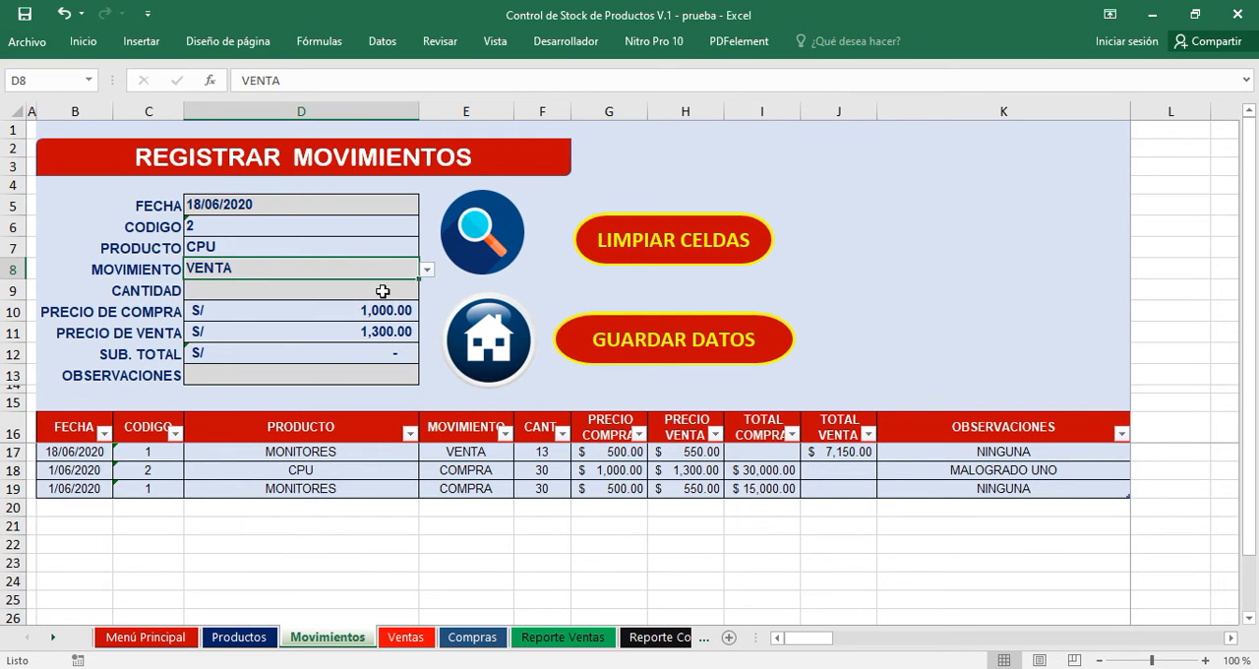
click(267, 292)
text(11)
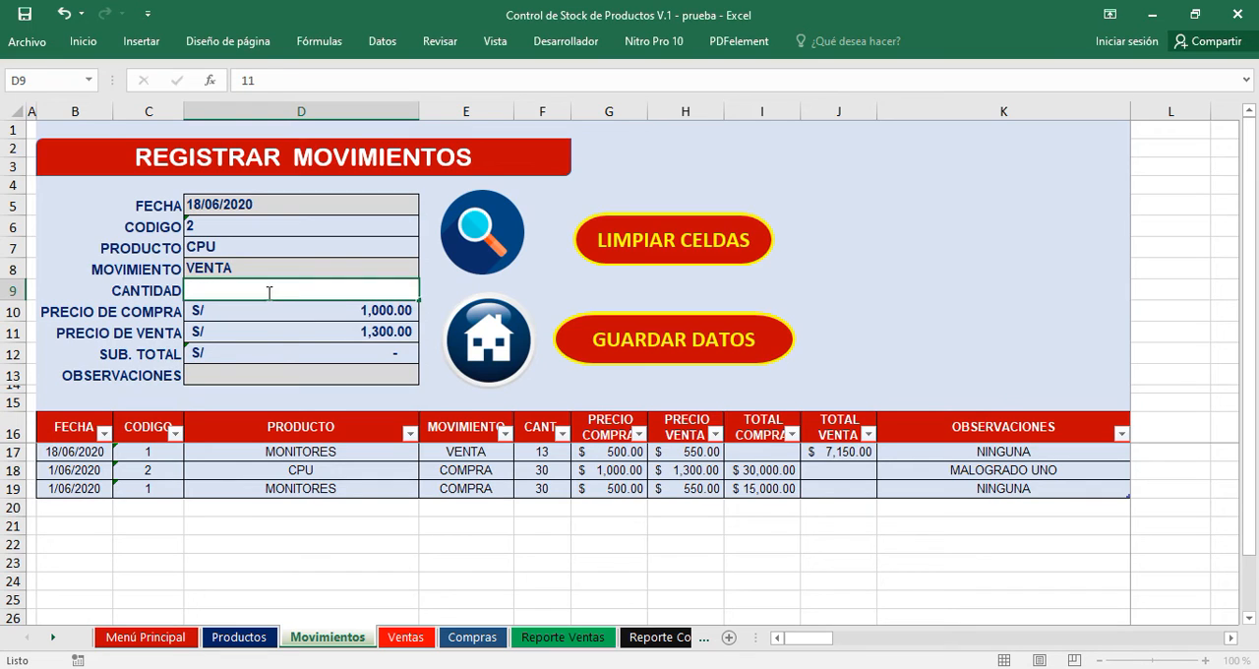
key(Return)
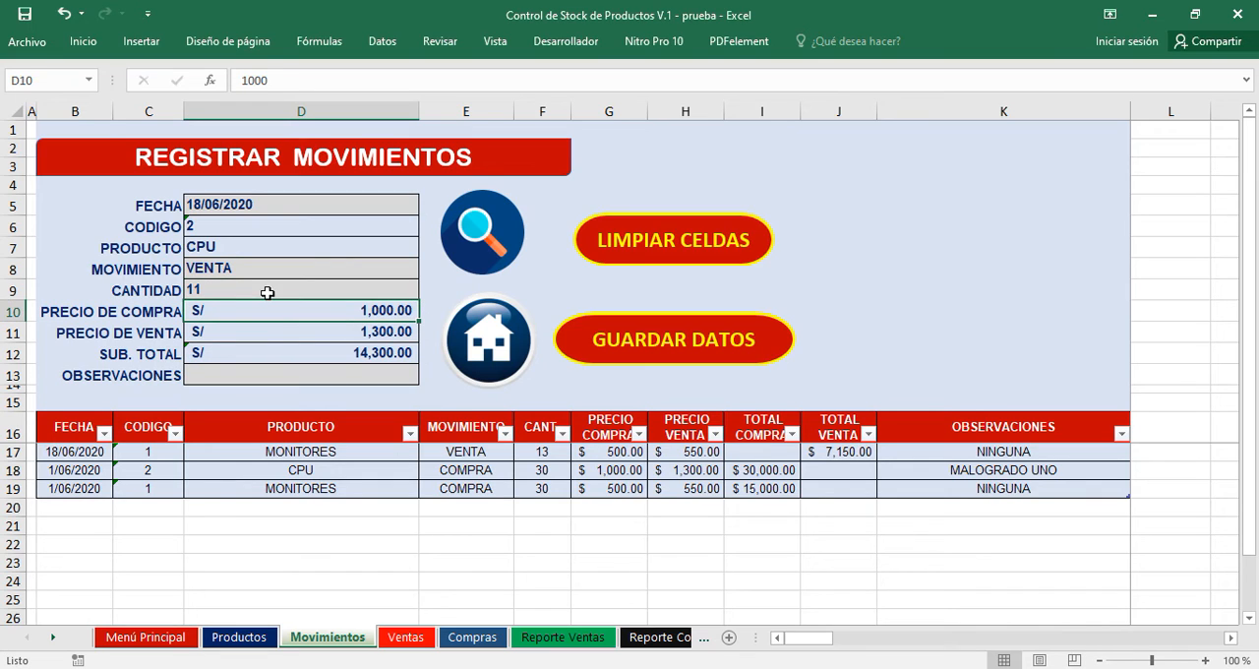
Enter NINGUNA as the observation and save the CPU sale to the movements table.
click(314, 380)
text(NINGUN)
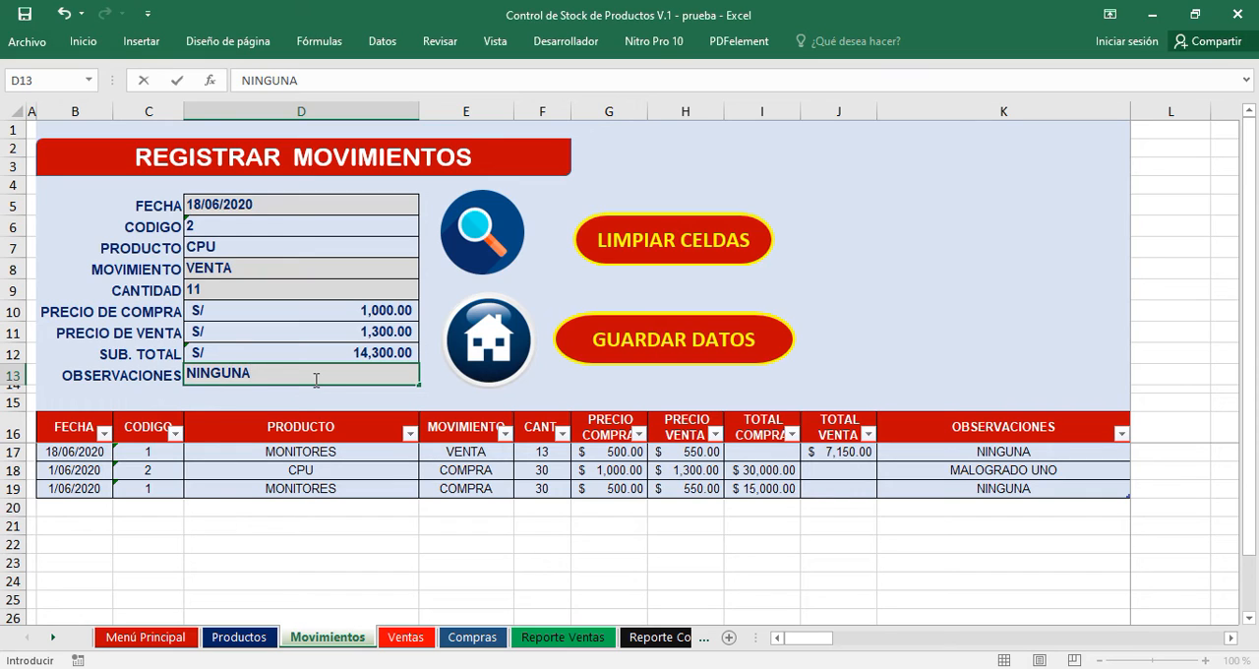
text(A)
key(ctrl+Return)
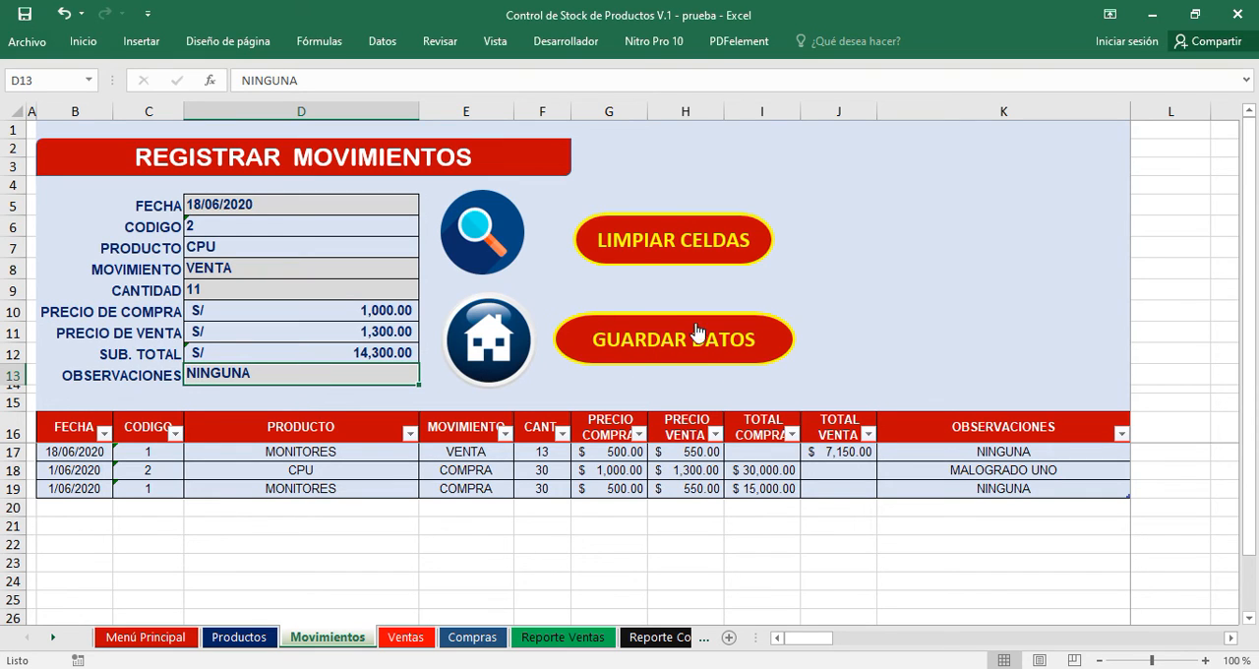
click(710, 342)
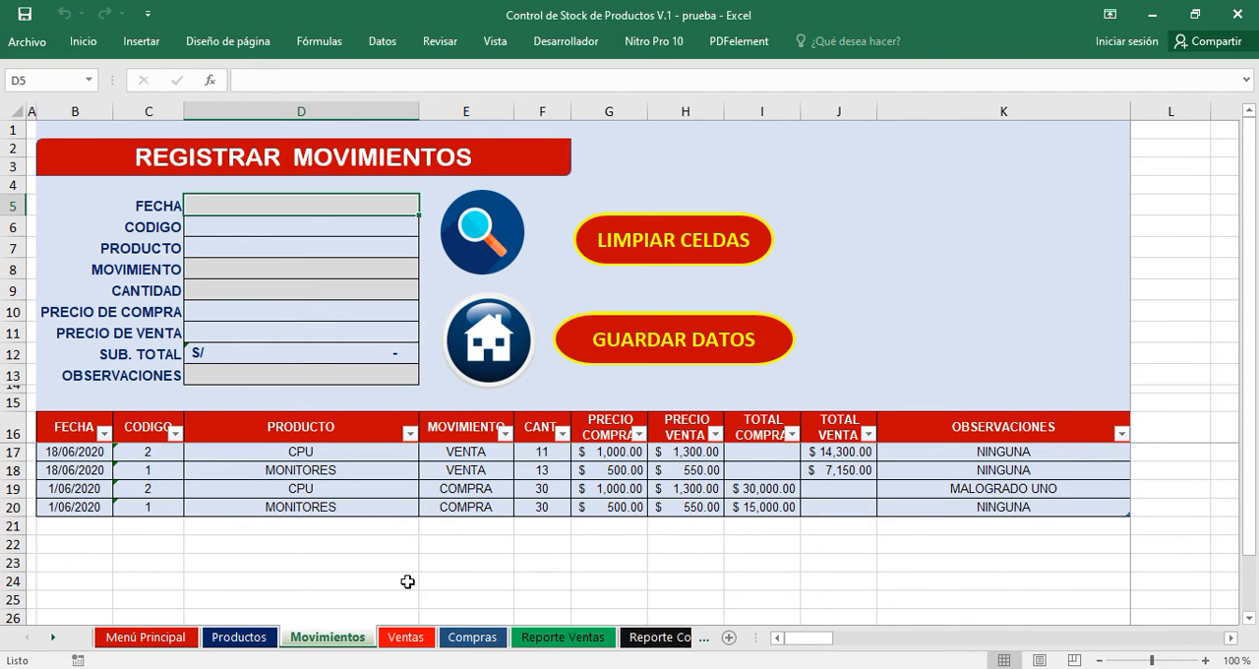
Widen the PRECIO VENTA and TOTAL VENTA columns on the Ventas sheet so their amounts fit, and view the Compras sheet.
click(403, 637)
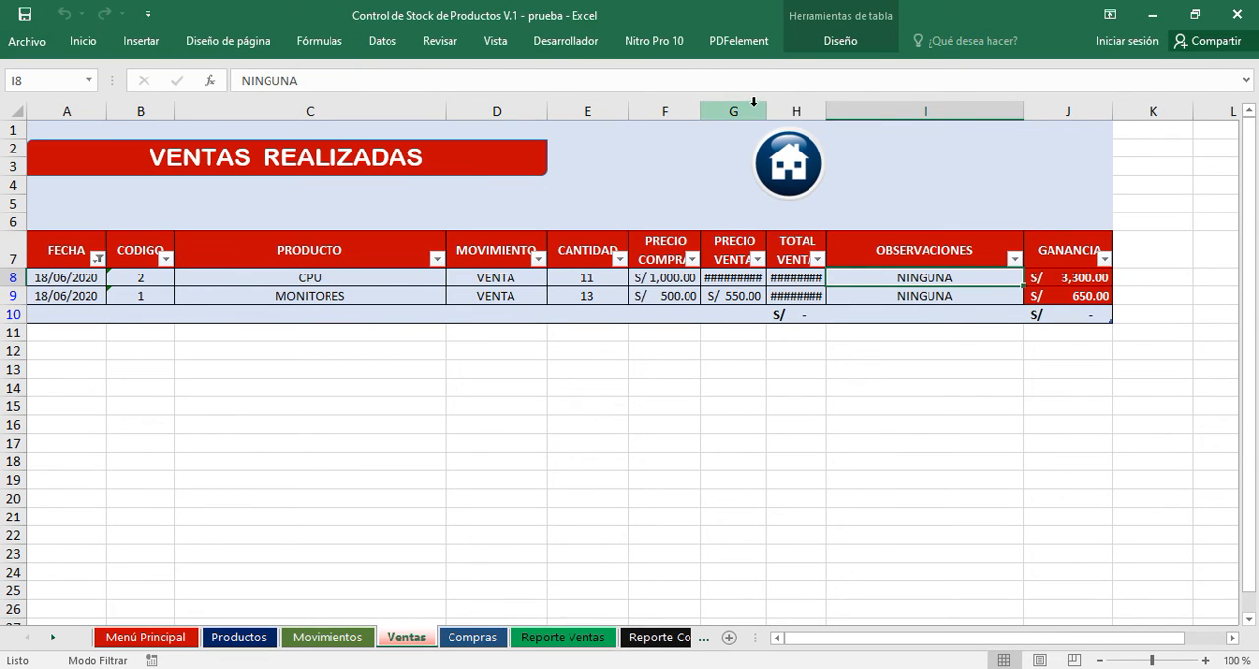
drag(761, 111, 874, 111)
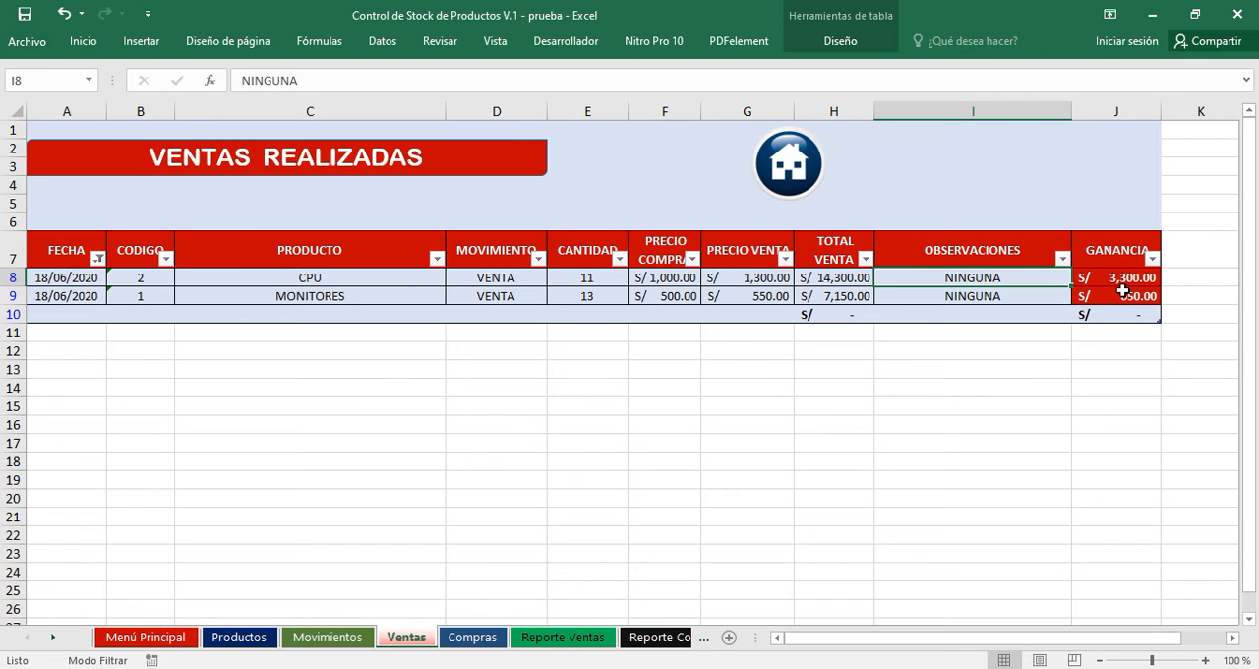
click(469, 637)
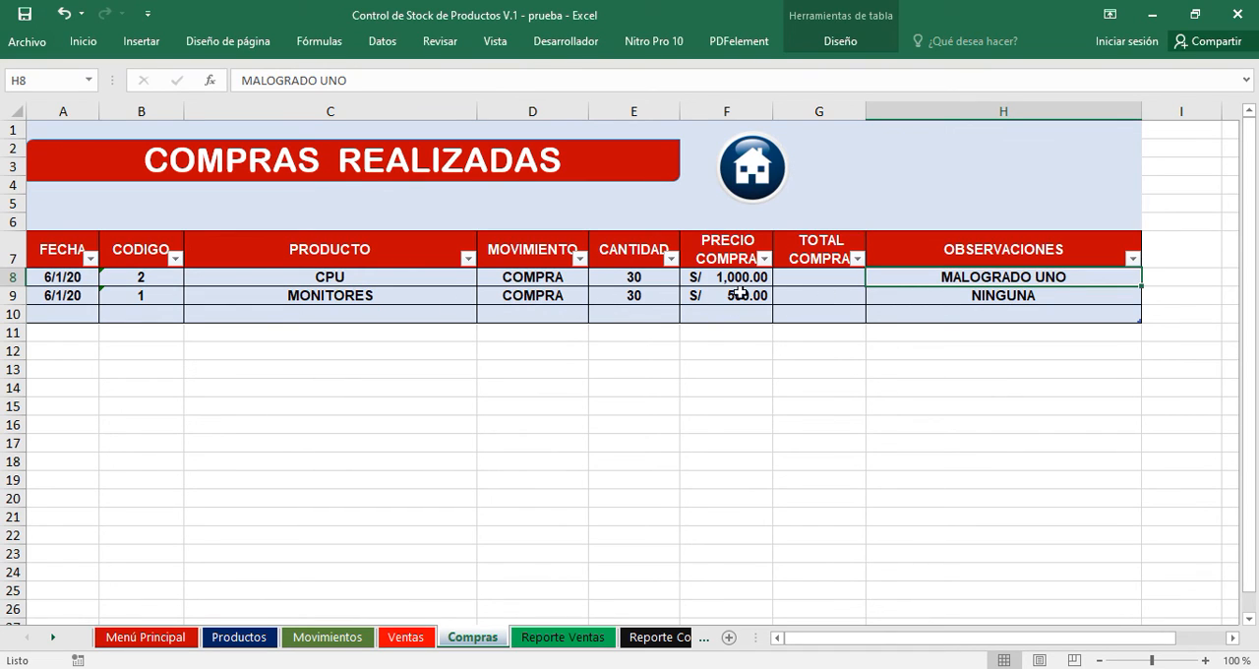
Apply the FECHA filter with all dates selected on the Reporte Ventas sheet and refresh the sales report.
click(557, 639)
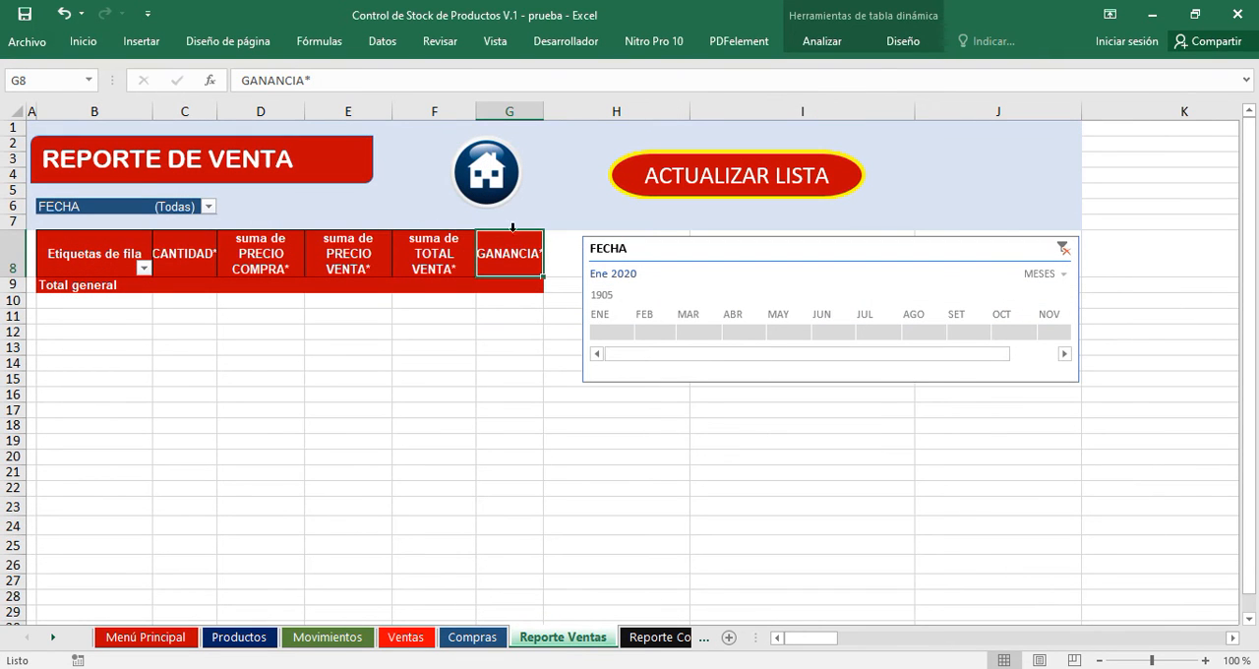
click(209, 208)
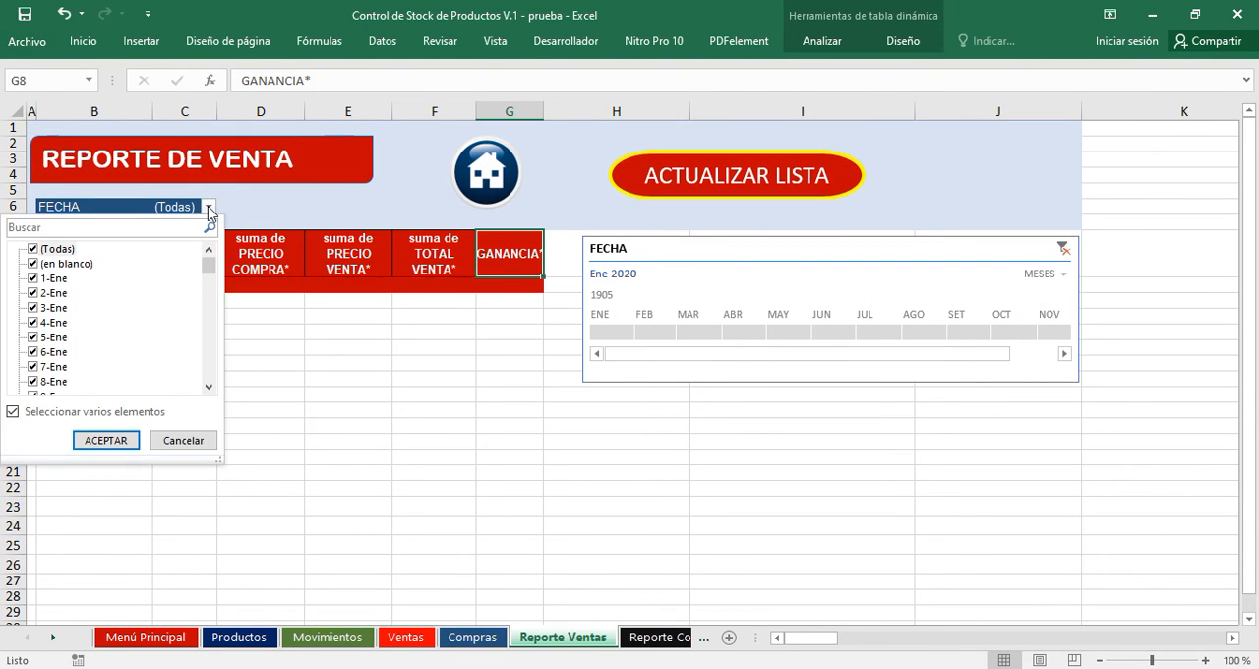
click(119, 440)
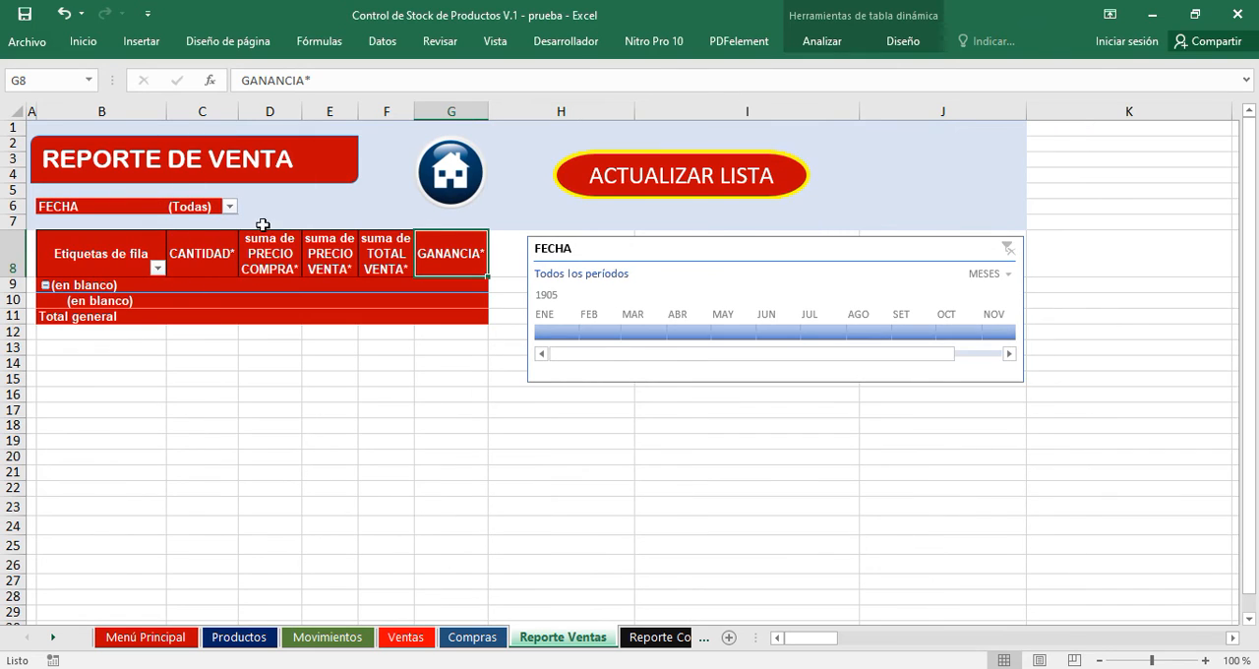
click(704, 187)
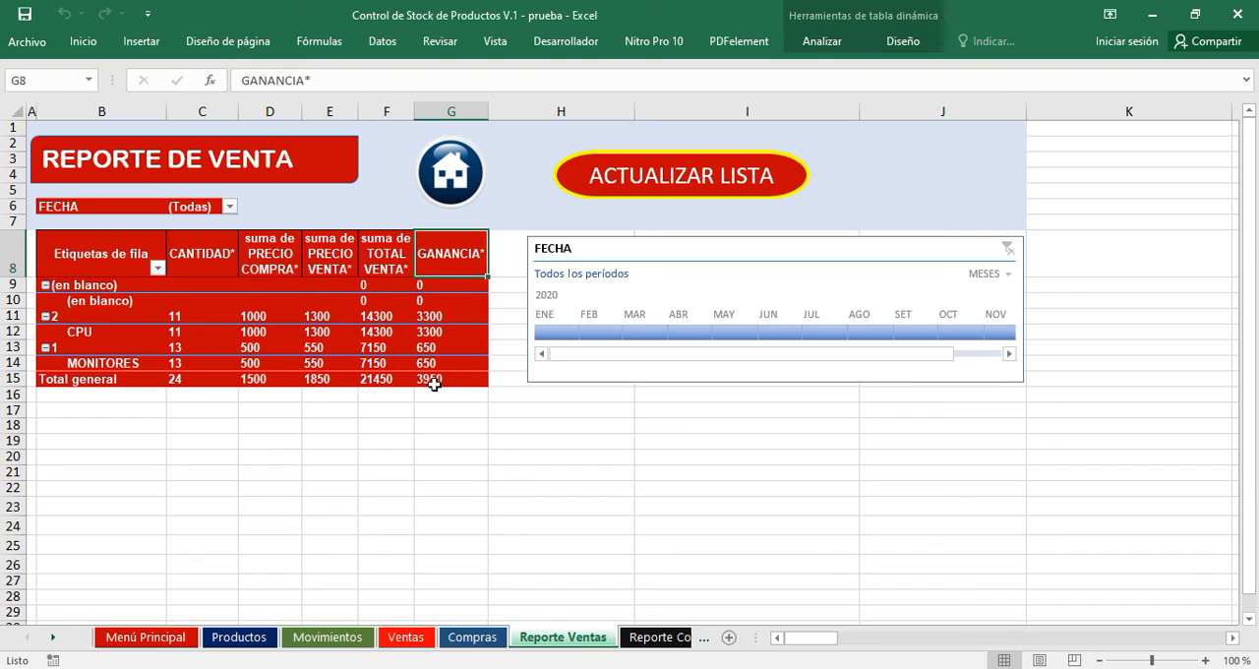
Refresh the purchase report on the Reporte Compras sheet.
click(650, 640)
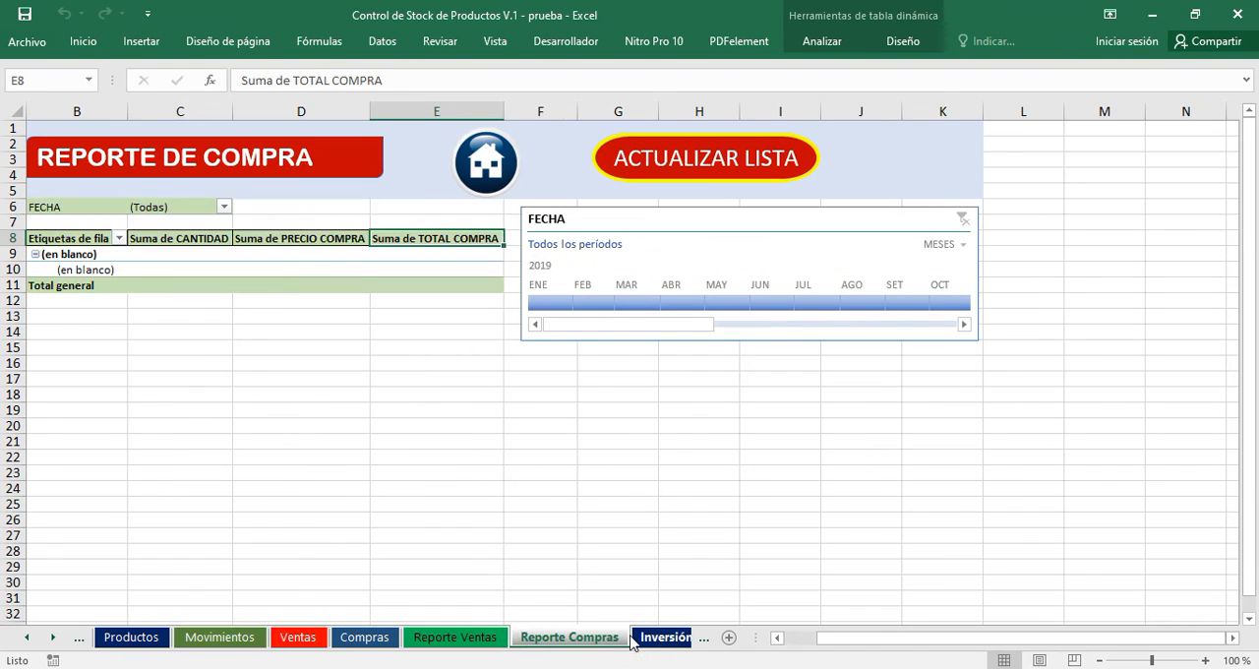
click(696, 159)
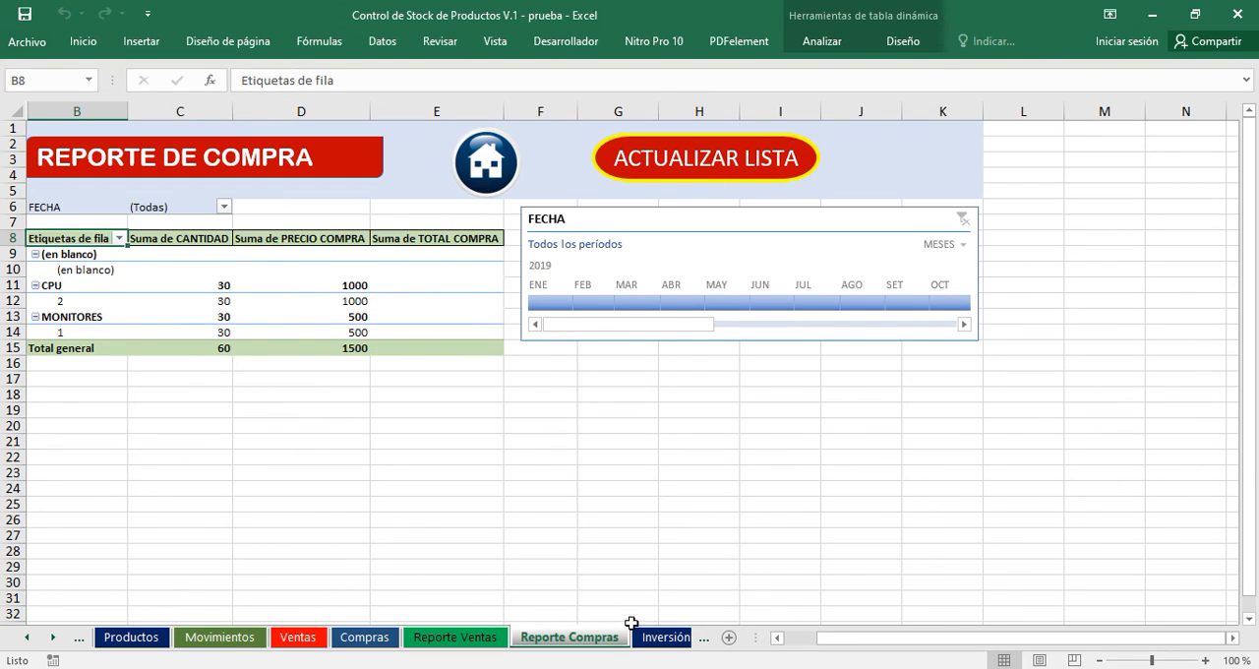
Review the total invested capital on the Inversión sheet and the product stock on the Productos sheet, ending at the main menu.
click(664, 640)
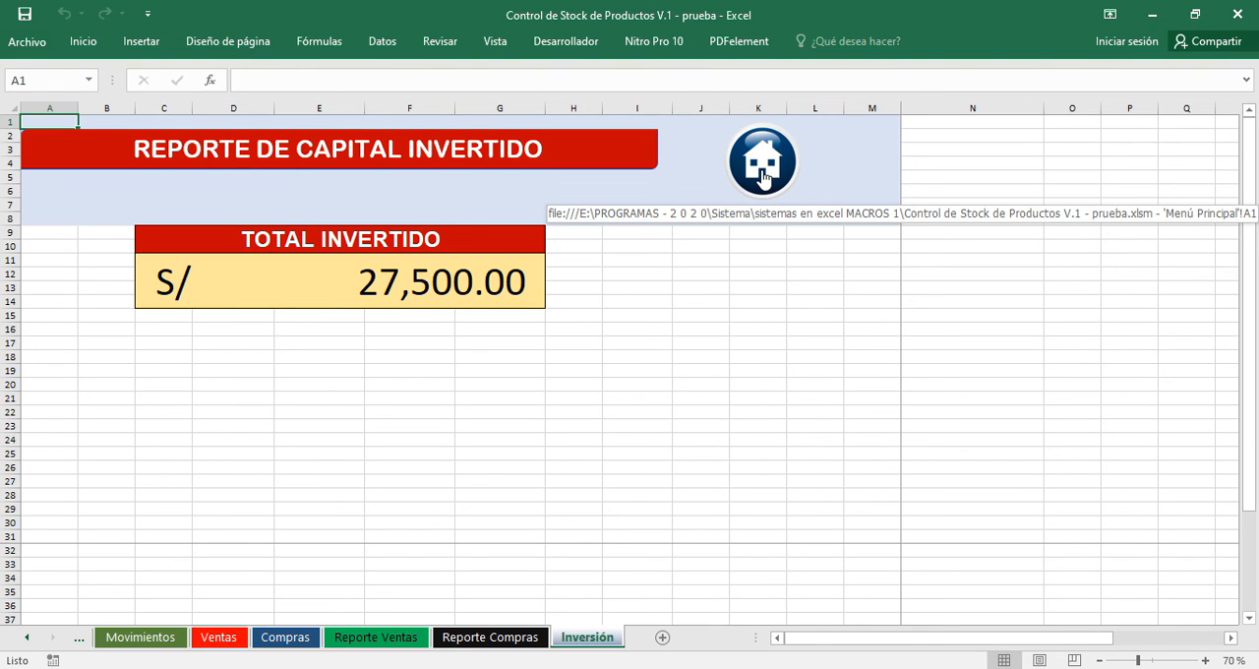
click(763, 175)
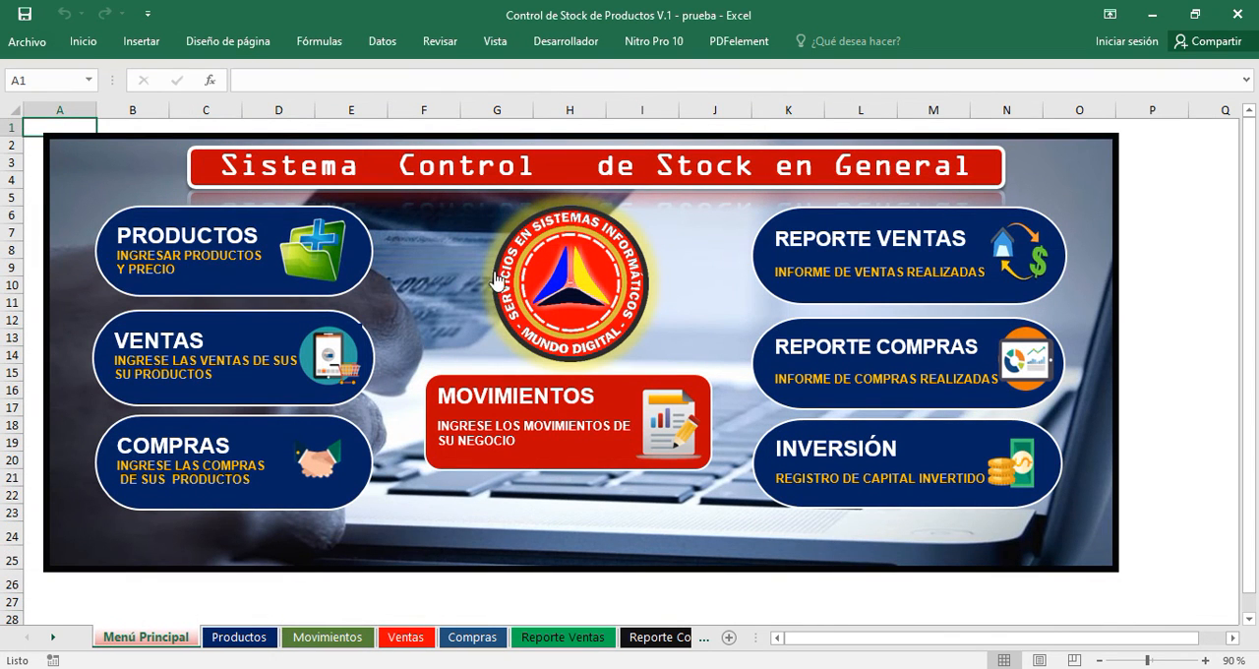
click(244, 254)
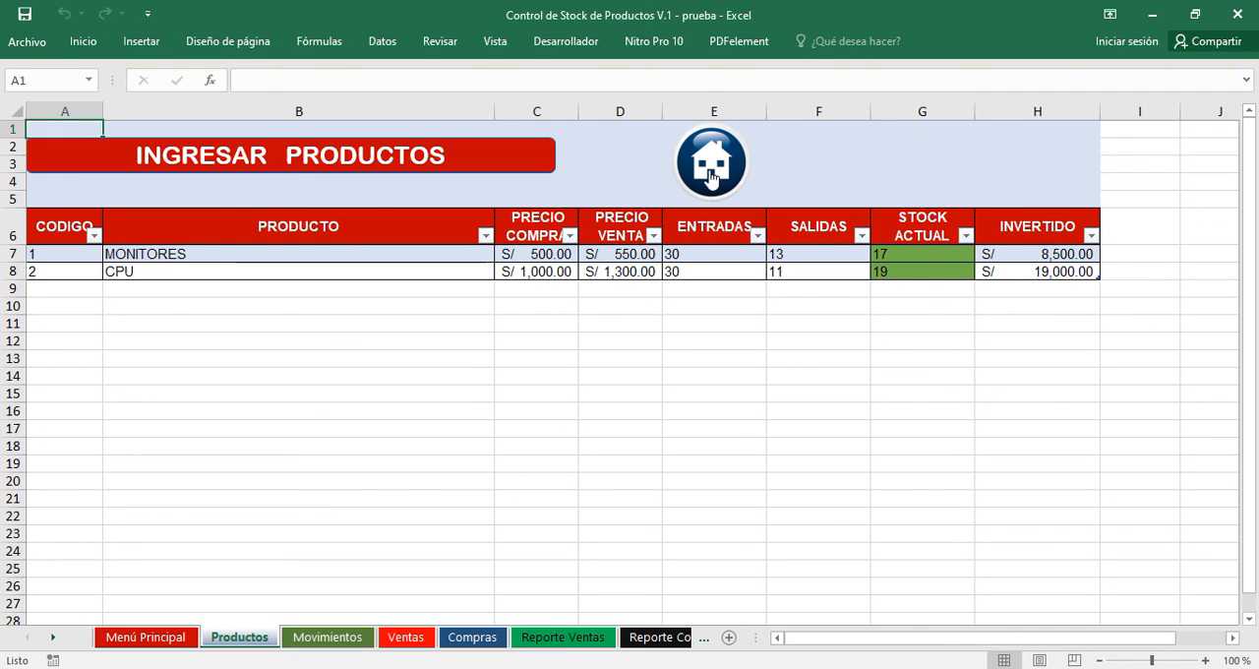
click(710, 165)
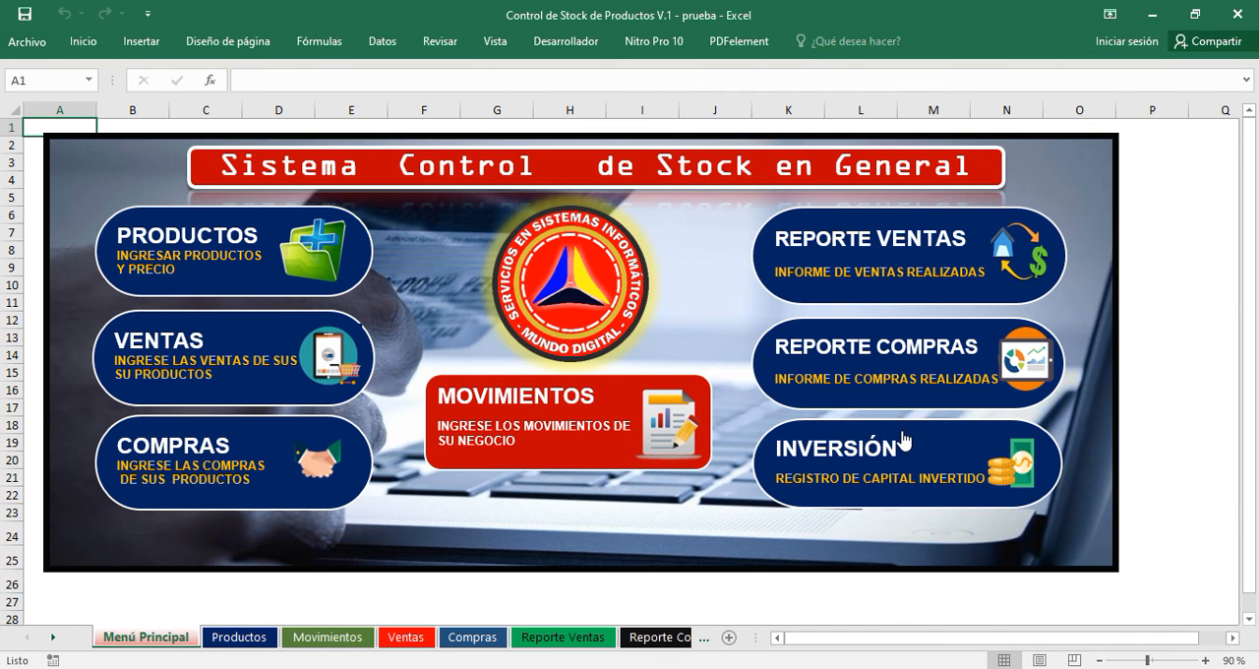